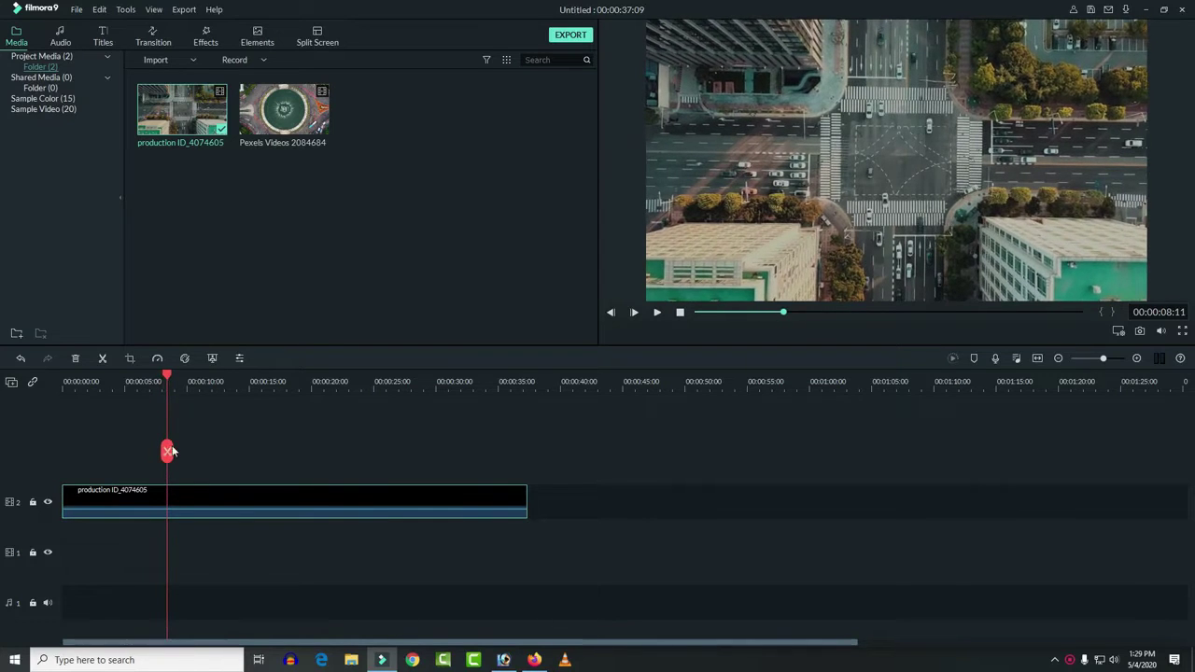
Trim production ID_4074605 to end at 00:00:08:11 and place Pexels Videos 2084684 directly after it on track 2
{"action": "left_click", "coordinate": [166, 452]}
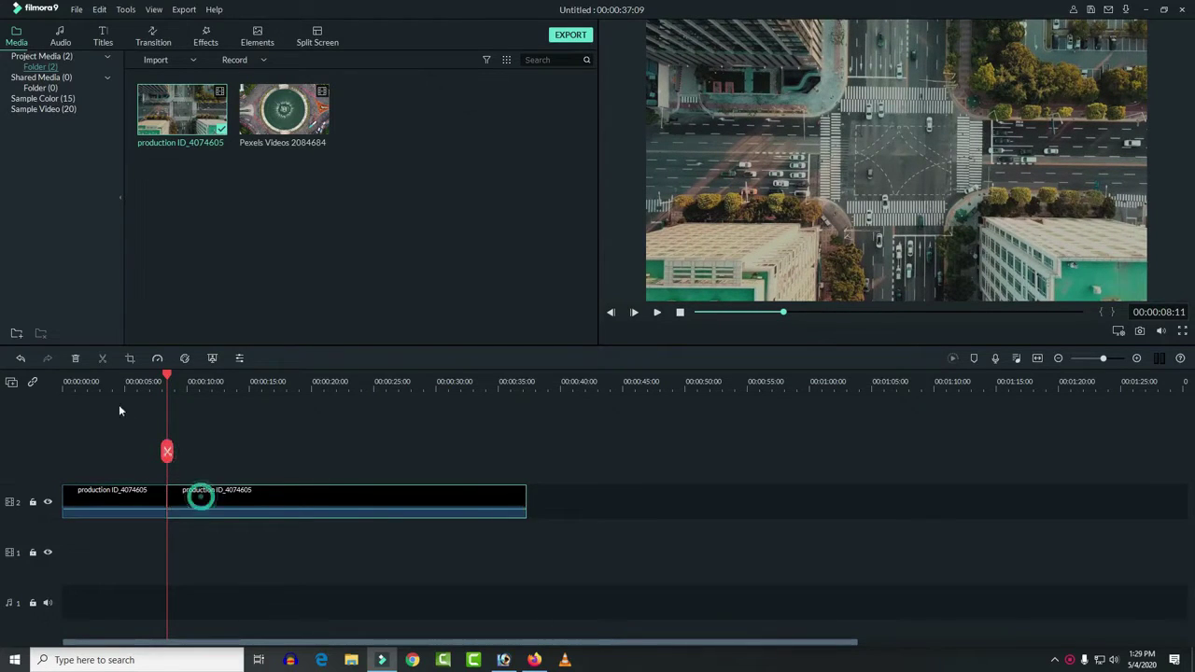
{"action": "left_click", "coordinate": [76, 359]}
{"action": "left_click", "coordinate": [219, 279]}
{"action": "left_click_drag", "start_coordinate": [297, 110], "coordinate": [192, 499]}
{"action": "left_click", "coordinate": [219, 504]}
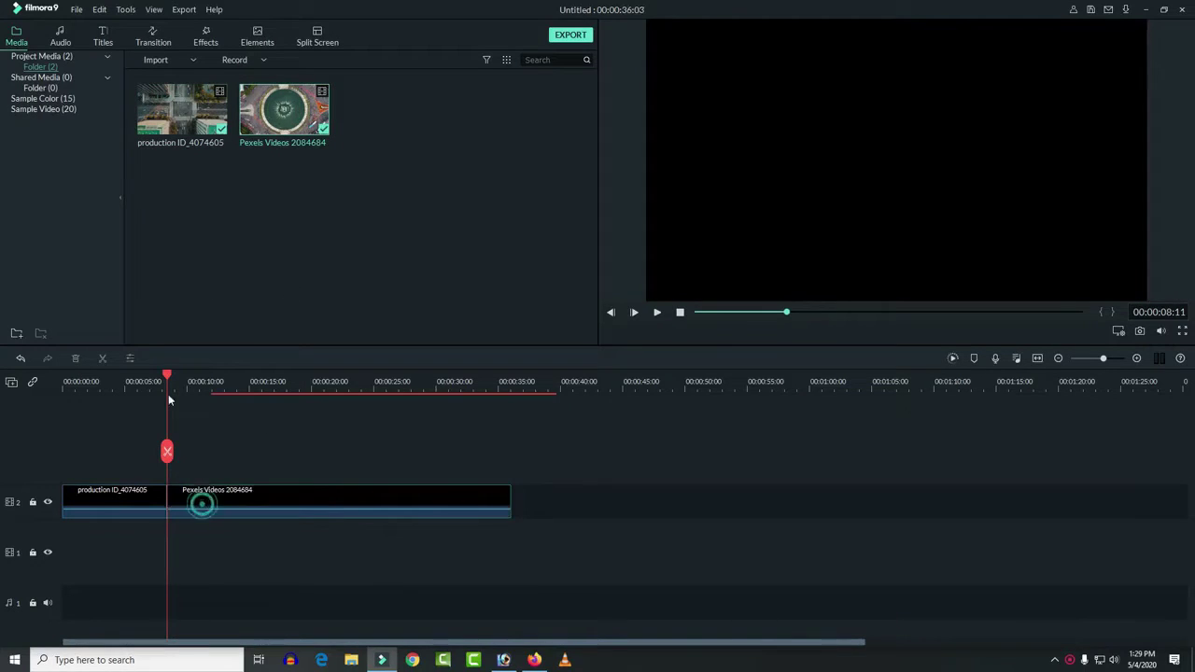
Split the Pexels Videos 2084684 clip at 00:00:19:01 and delete the part after the cut
{"action": "left_click_drag", "start_coordinate": [168, 393], "coordinate": [301, 415]}
{"action": "left_click", "coordinate": [343, 497]}
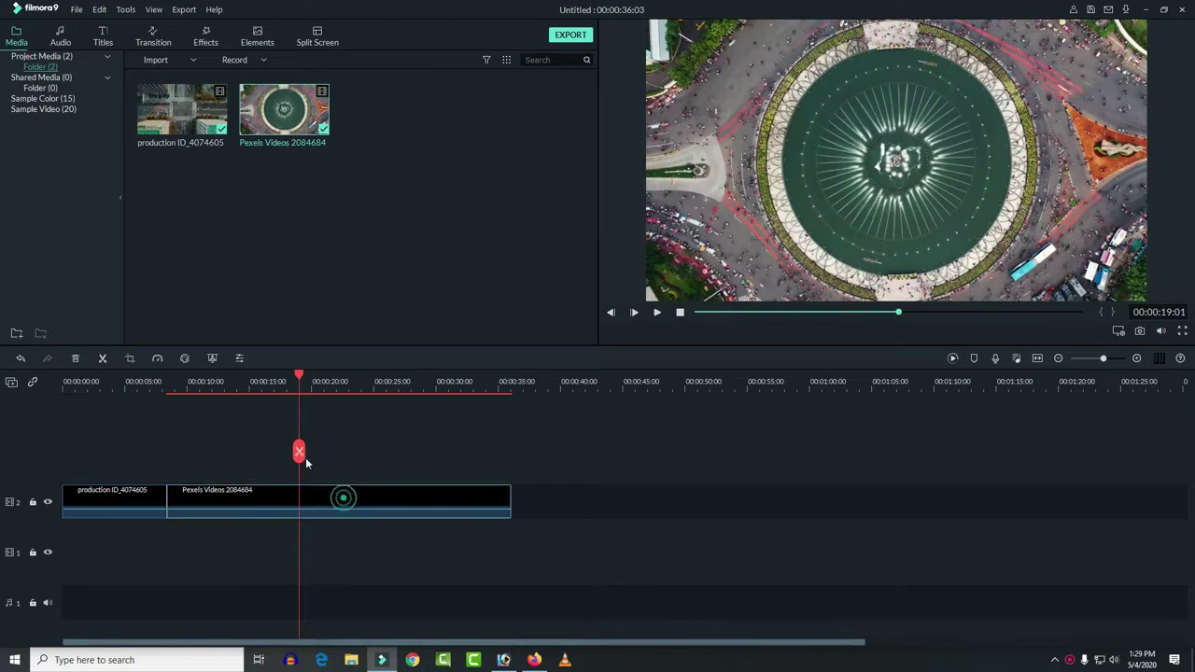
{"action": "left_click", "coordinate": [300, 454]}
{"action": "left_click", "coordinate": [76, 360]}
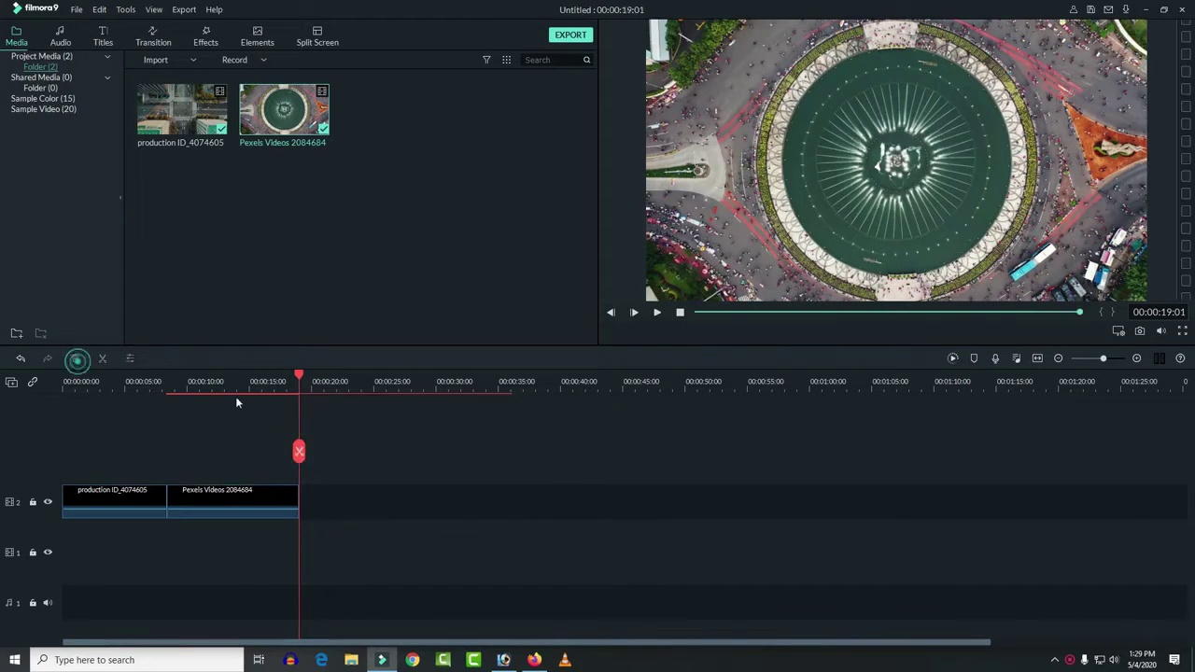
Move the Pexels Videos 2084684 clip up to track 3, starting at 00:00:08:00 so it overlaps the end of the first clip
{"action": "left_click", "coordinate": [1039, 358]}
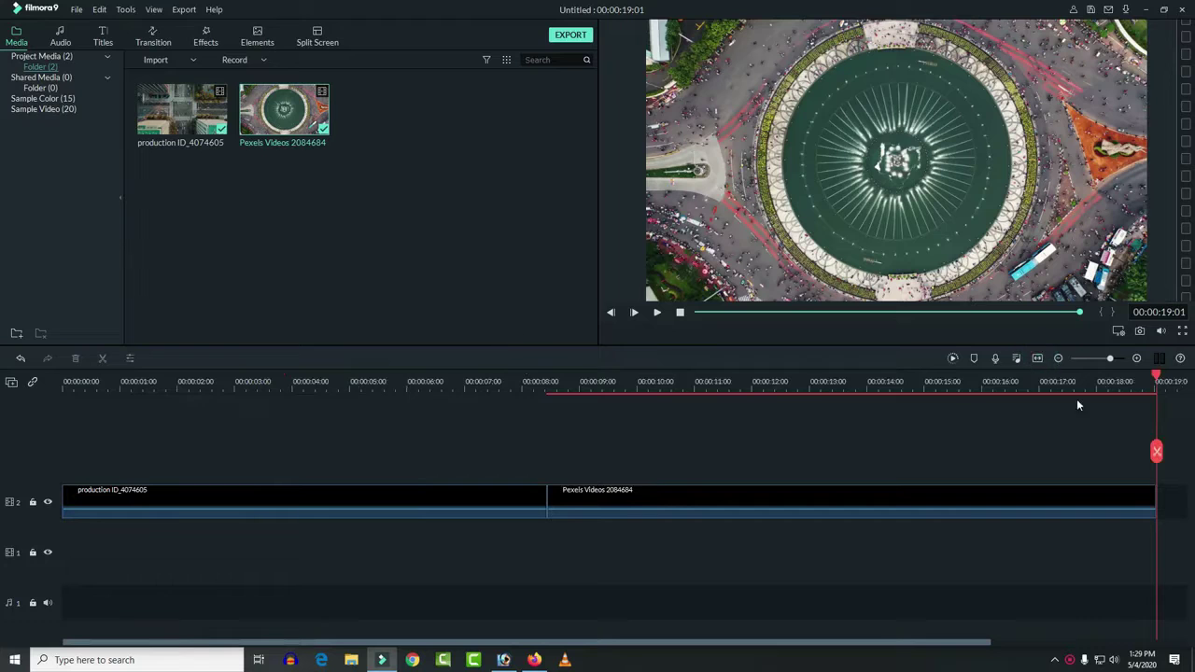
{"action": "left_click_drag", "start_coordinate": [1155, 374], "coordinate": [793, 378]}
{"action": "left_click_drag", "start_coordinate": [677, 418], "coordinate": [549, 384]}
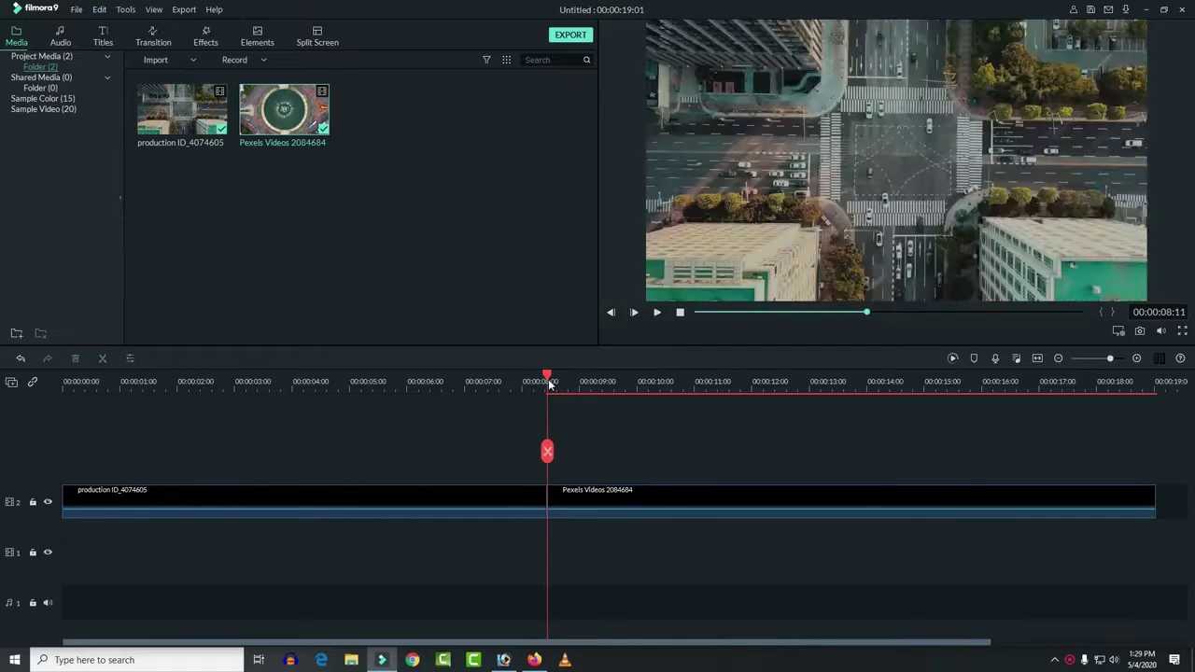
{"action": "scroll", "coordinate": [600, 380], "scroll_direction": "up", "scroll_amount": 3}
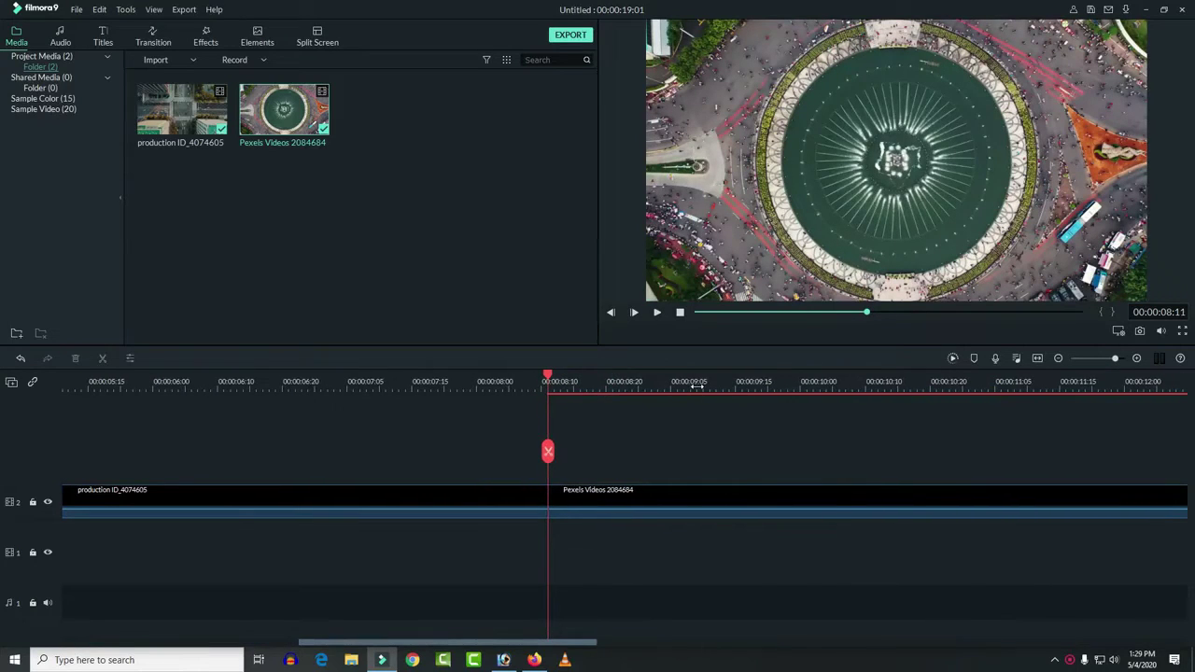
{"action": "left_click", "coordinate": [548, 375]}
{"action": "key", "text": "Left"}
{"action": "key", "text": "Left"}
{"action": "key", "text": "Left"}
{"action": "key", "text": "Left"}
{"action": "key", "text": "Left"}
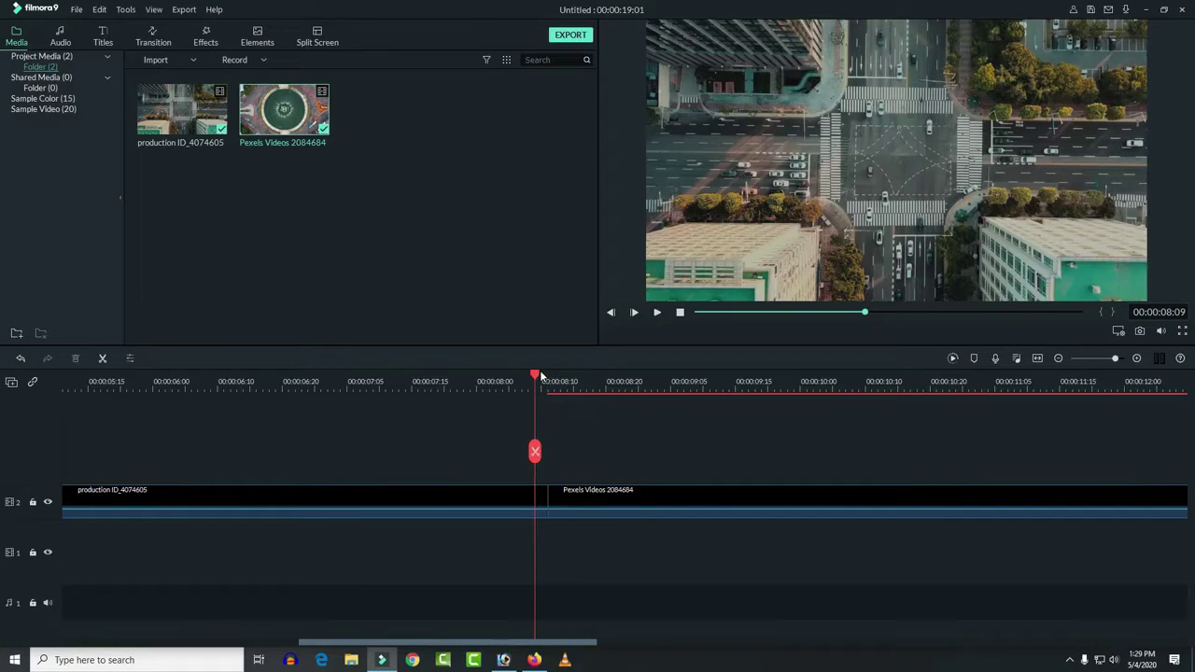
{"action": "key", "text": "Left"}
{"action": "key", "text": "Left"}
{"action": "key", "text": "Left"}
{"action": "key", "text": "Left"}
{"action": "key", "text": "Left"}
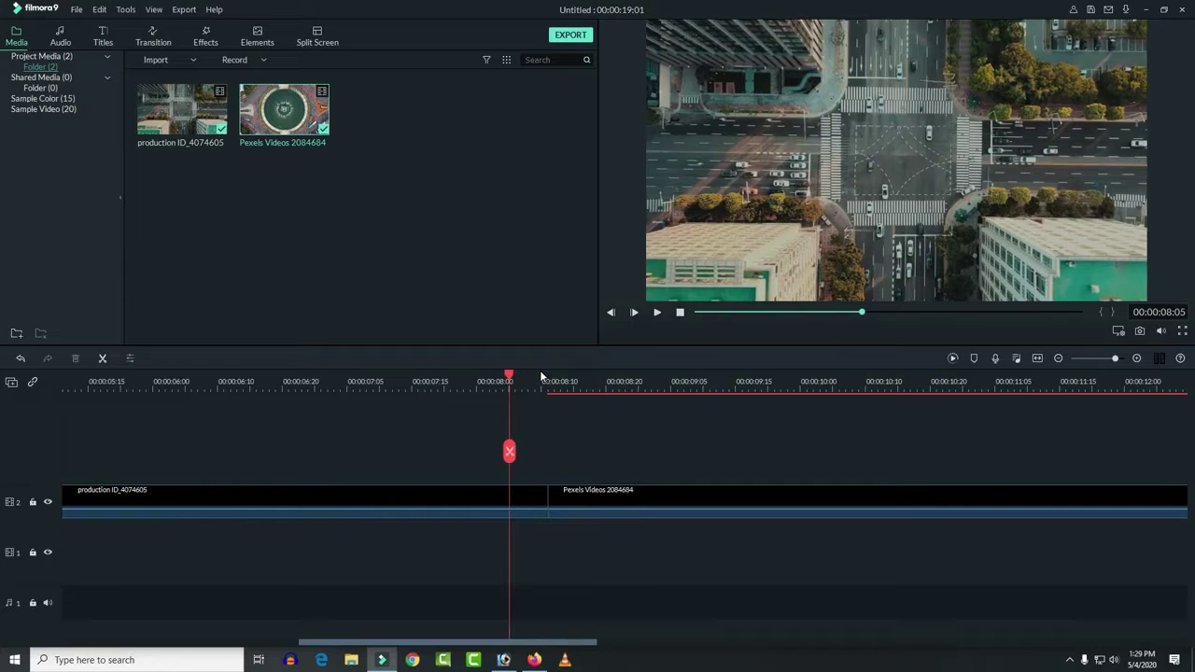
{"action": "key", "text": "Left"}
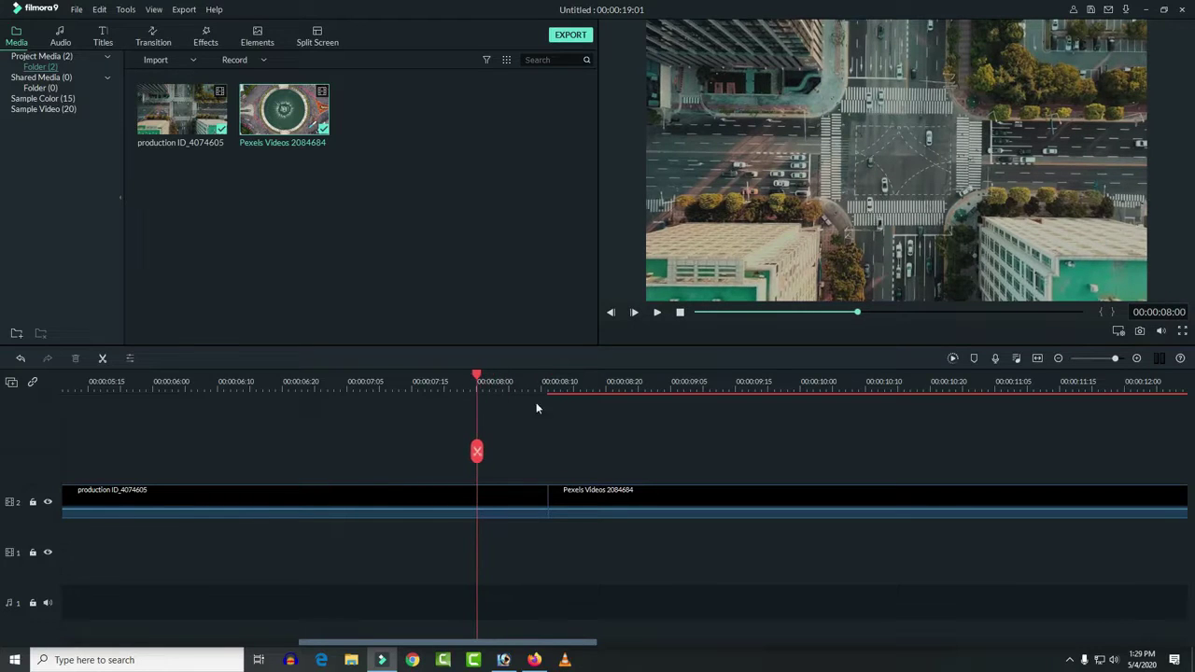
{"action": "left_click", "coordinate": [508, 492]}
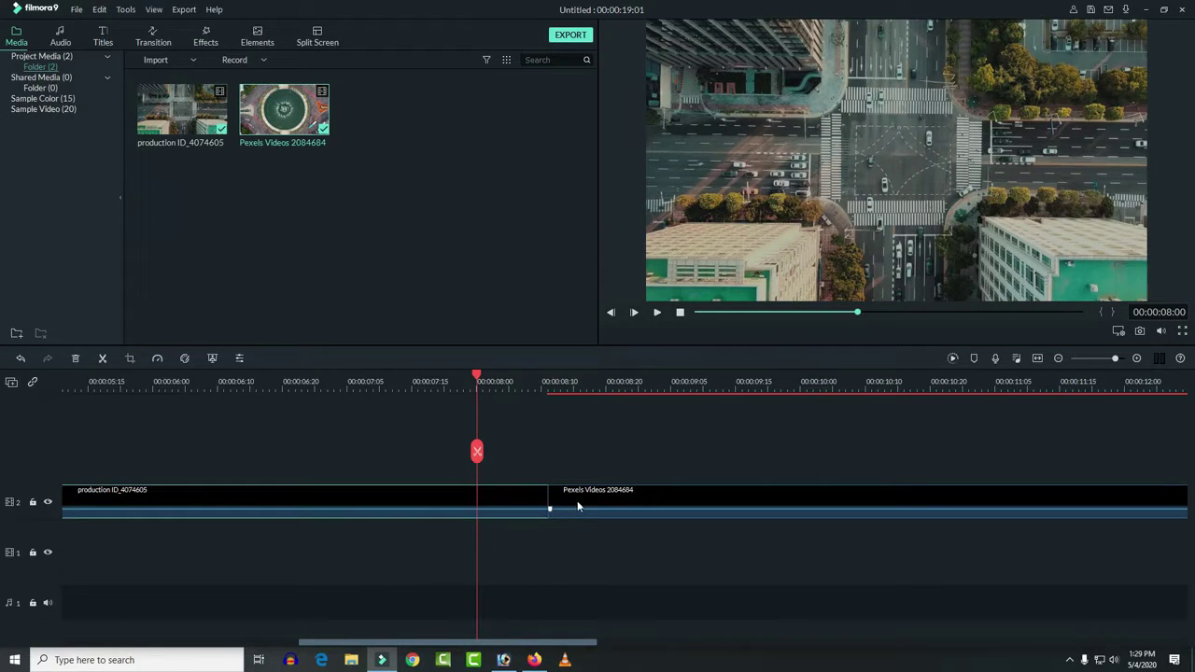
{"action": "left_click_drag", "start_coordinate": [578, 506], "coordinate": [501, 484]}
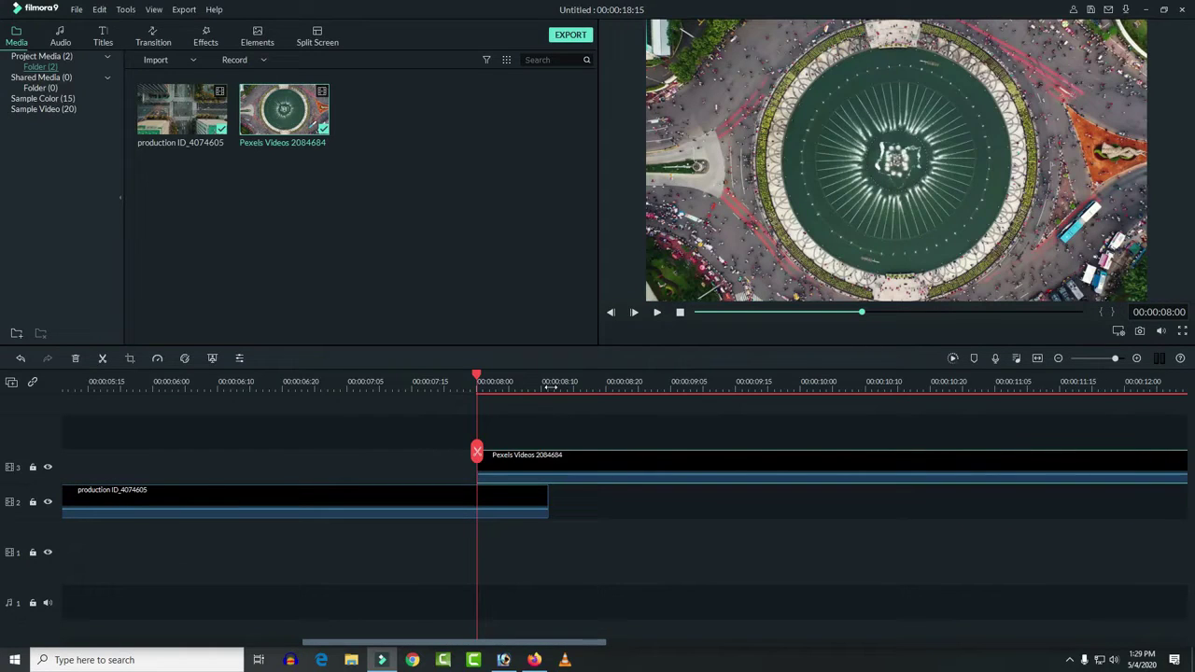
Apply the Spin 3 motion animation to the production ID_4074605 clip on track 2
{"action": "scroll", "coordinate": [486, 396], "scroll_direction": "down", "scroll_amount": 3}
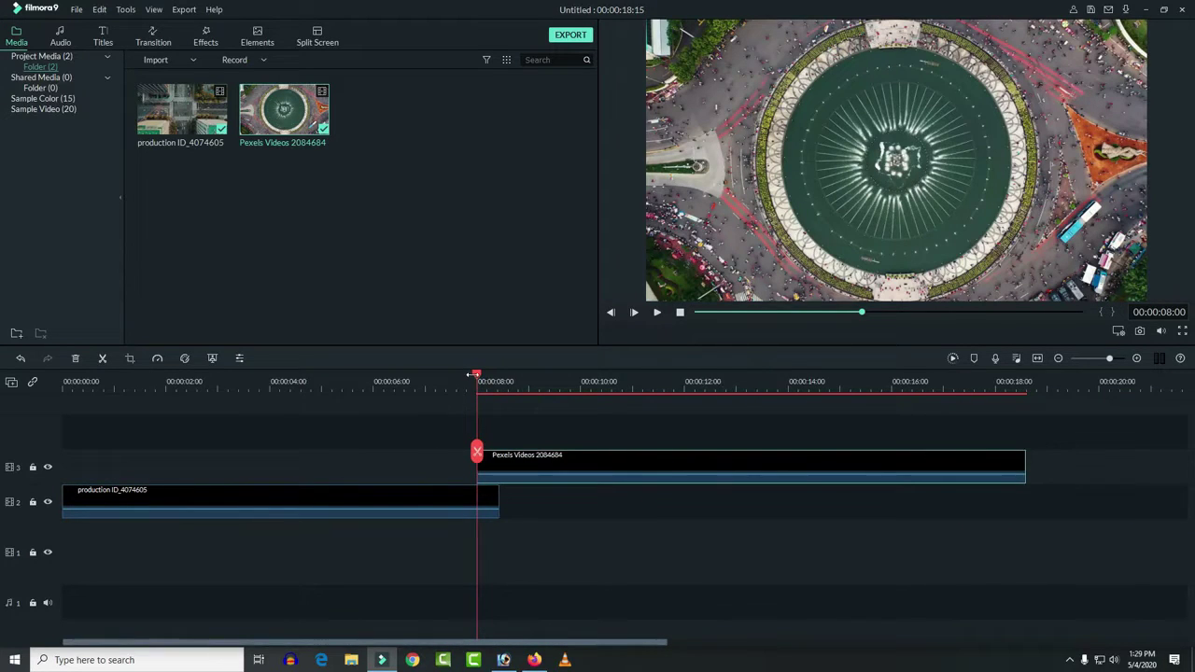
{"action": "left_click", "coordinate": [453, 380]}
{"action": "left_click", "coordinate": [389, 490]}
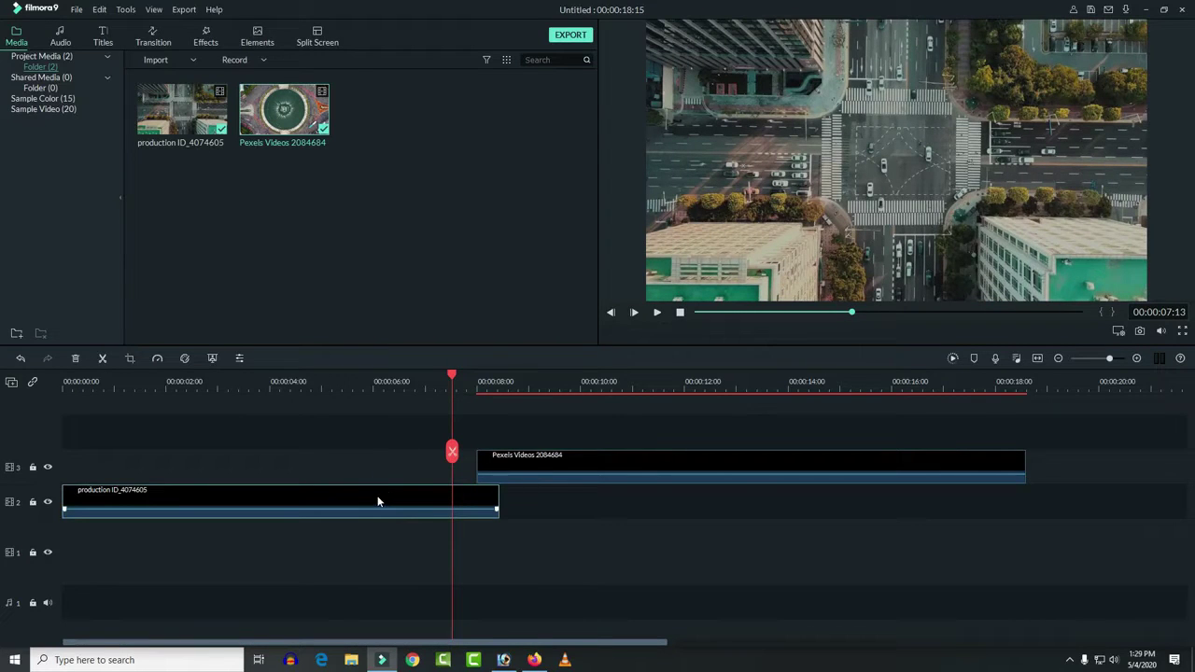
{"action": "double_click", "coordinate": [373, 501]}
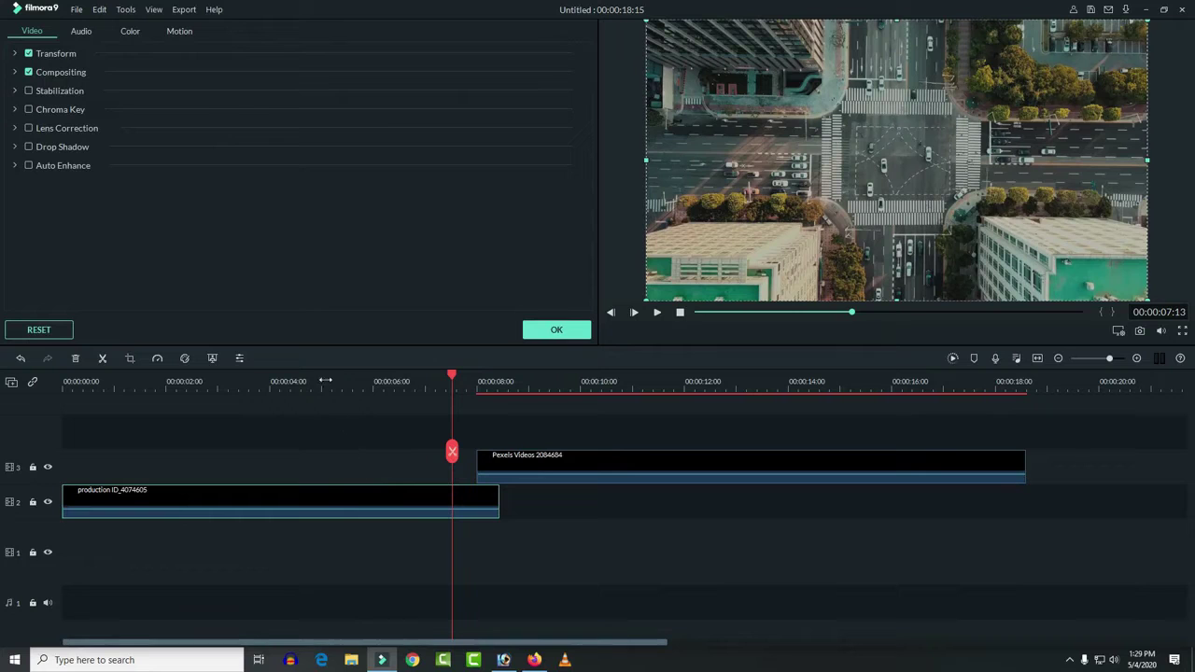
{"action": "left_click", "coordinate": [179, 31]}
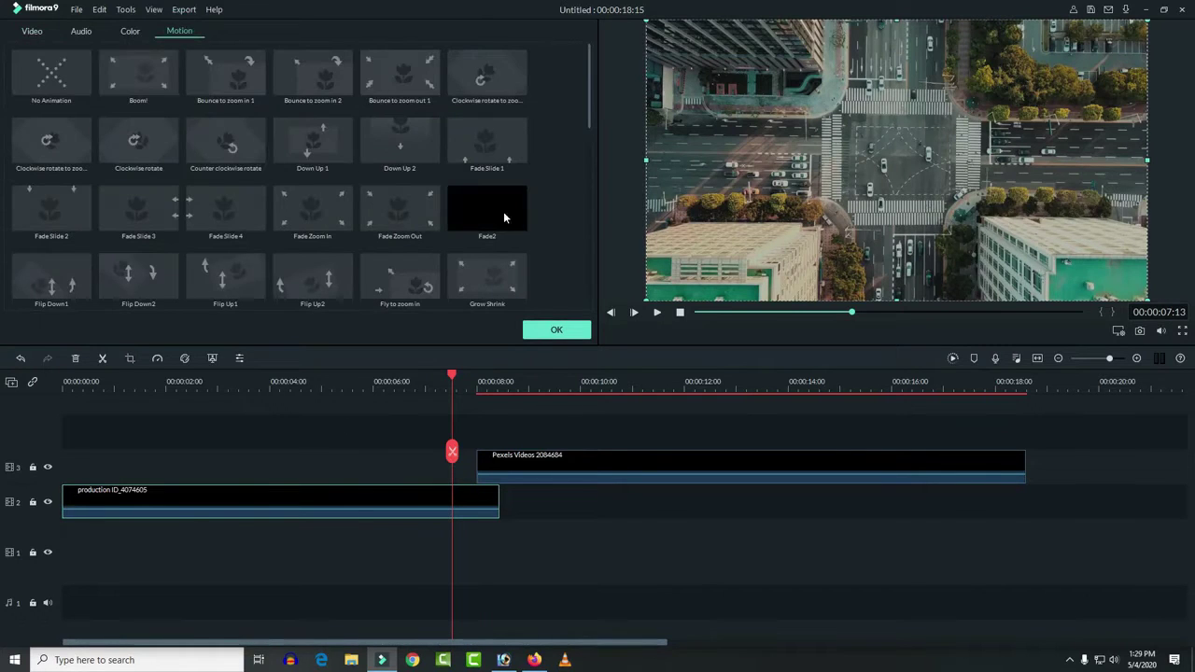
{"action": "scroll", "coordinate": [560, 185], "scroll_direction": "down", "scroll_amount": 3}
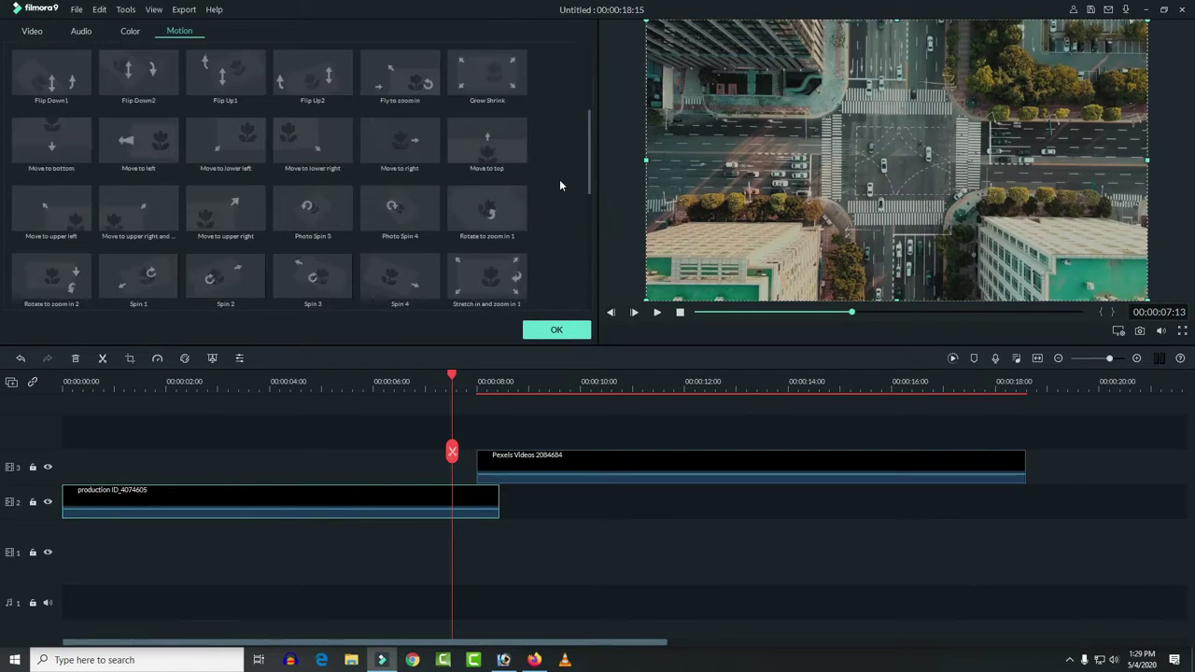
{"action": "left_click", "coordinate": [338, 282]}
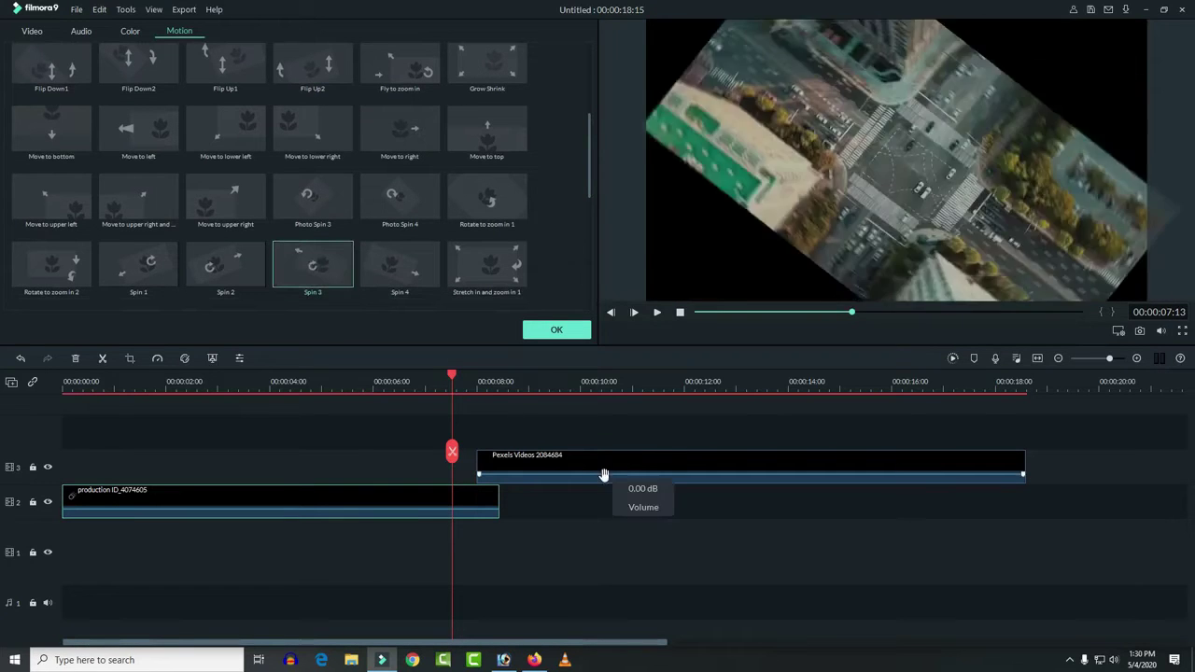
Apply the Spin 3 motion animation to the Pexels Videos 2084684 clip on track 3 as well and accept the clip settings
{"action": "left_click", "coordinate": [570, 473]}
{"action": "left_click", "coordinate": [571, 462]}
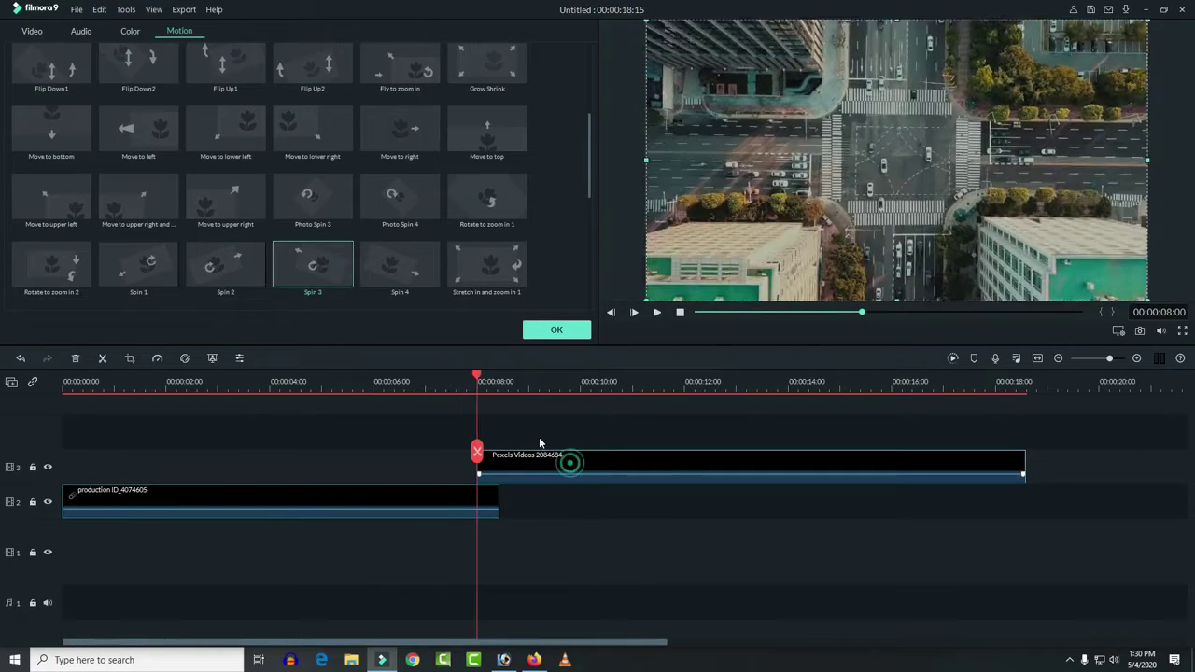
{"action": "left_click", "coordinate": [339, 278]}
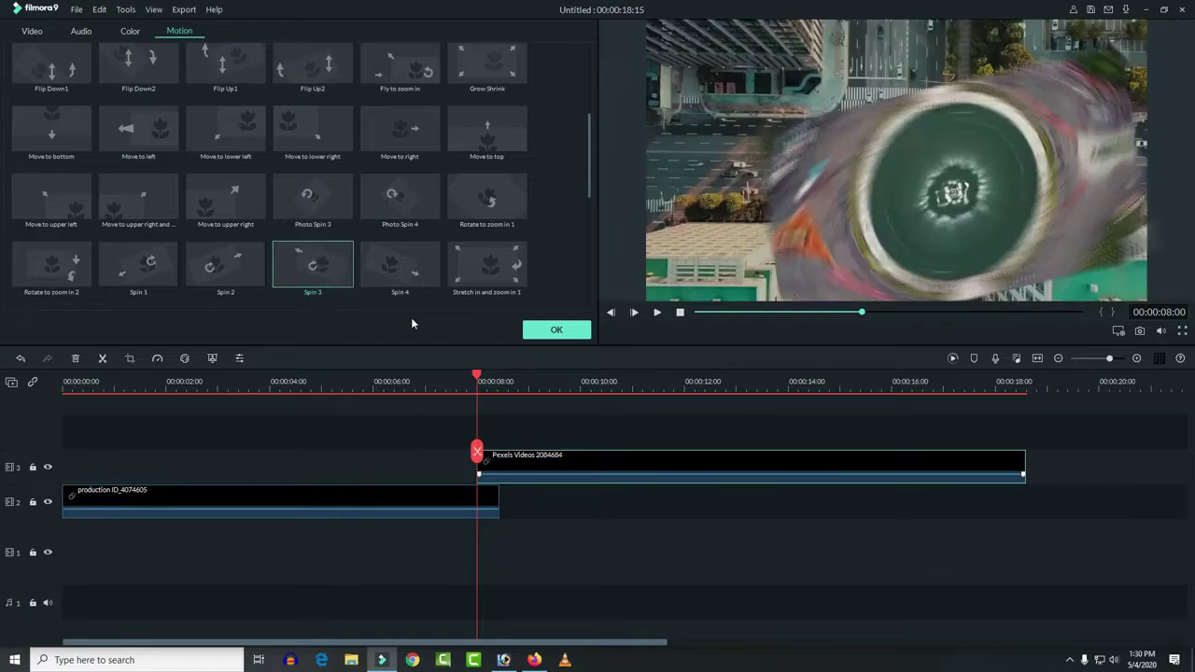
{"action": "left_click", "coordinate": [473, 375]}
{"action": "left_click_drag", "start_coordinate": [464, 381], "coordinate": [409, 379]}
{"action": "left_click", "coordinate": [556, 330]}
Play back the overlap between the two spinning clips, return to the timeline start, and view the local MP4 export settings
{"action": "left_click", "coordinate": [654, 314]}
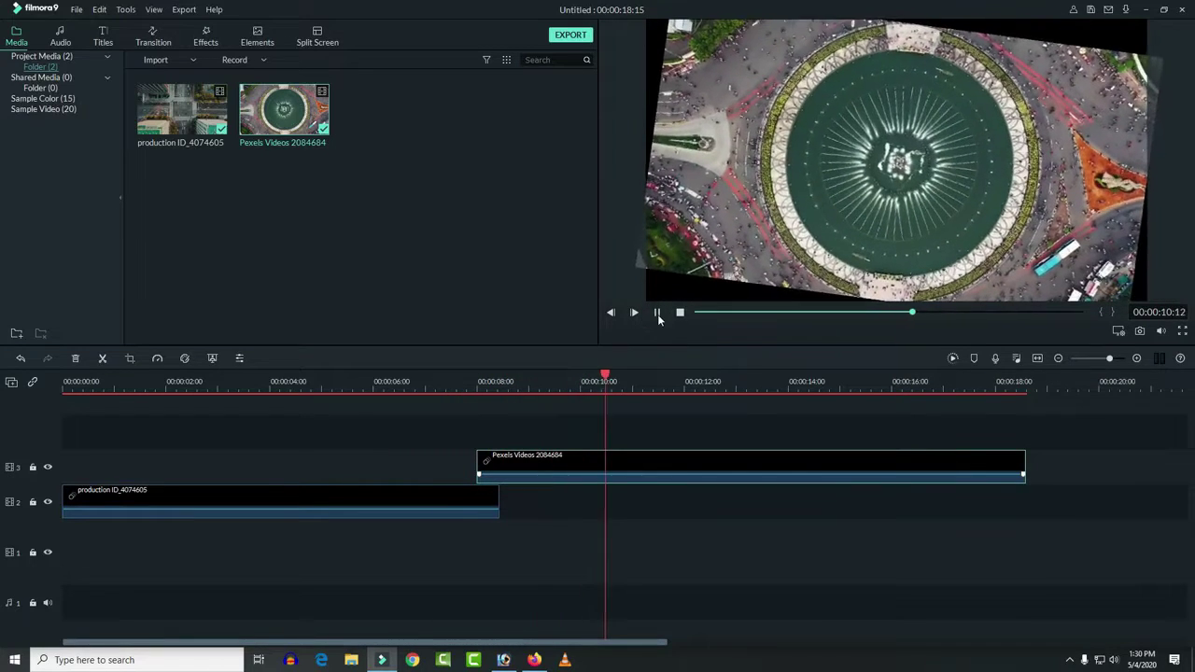
{"action": "left_click", "coordinate": [657, 312]}
{"action": "left_click_drag", "start_coordinate": [627, 381], "coordinate": [173, 381]}
{"action": "left_click", "coordinate": [53, 438]}
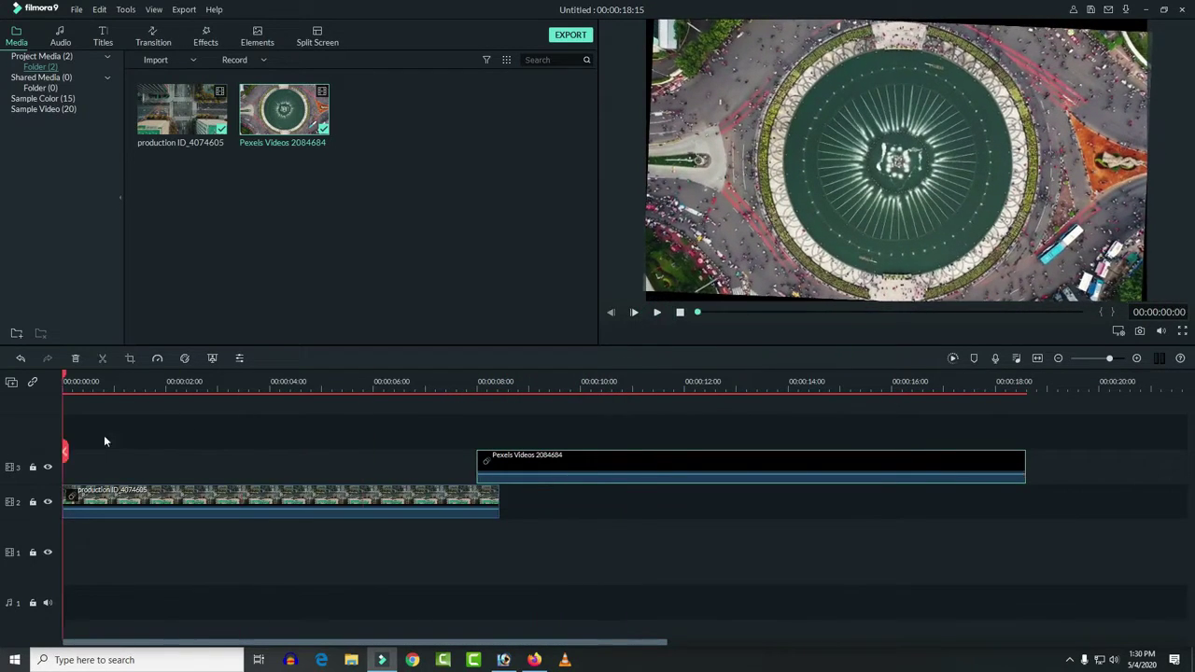
{"action": "left_click", "coordinate": [579, 37]}
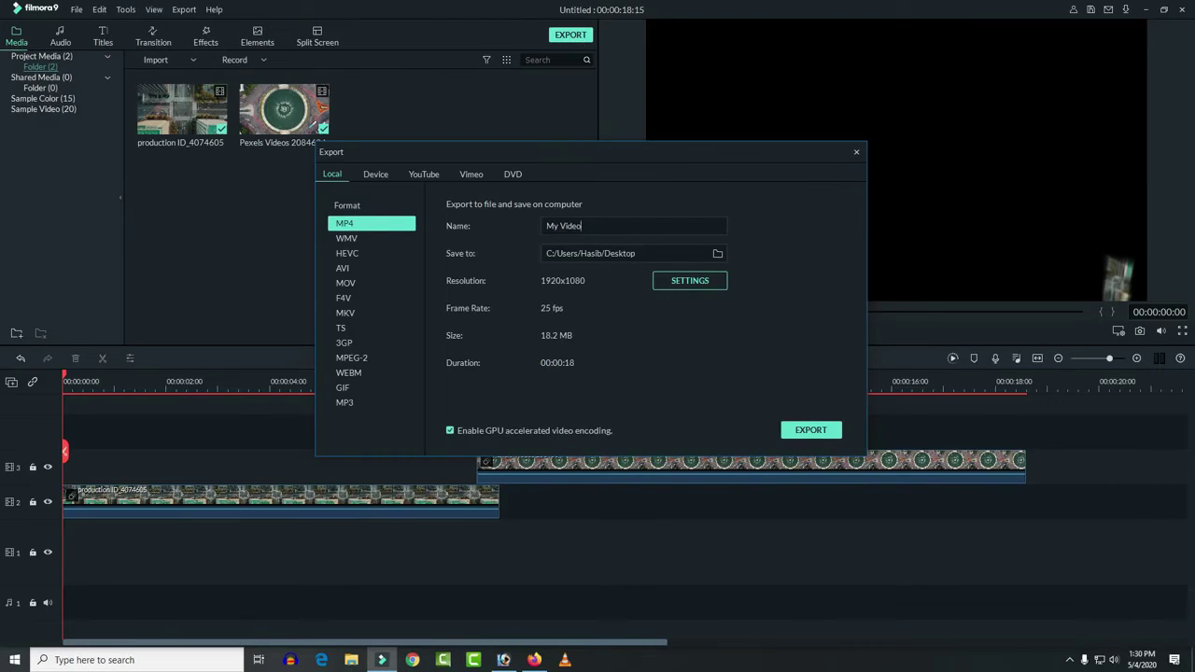
{"action": "left_click", "coordinate": [857, 153]}
Replace both timeline clips with SSSSS 2 at the start of track 2, matching the project settings to the media at 1920 x 1080 30fps
{"action": "left_click_drag", "start_coordinate": [1069, 424], "coordinate": [169, 514]}
{"action": "left_click", "coordinate": [77, 359]}
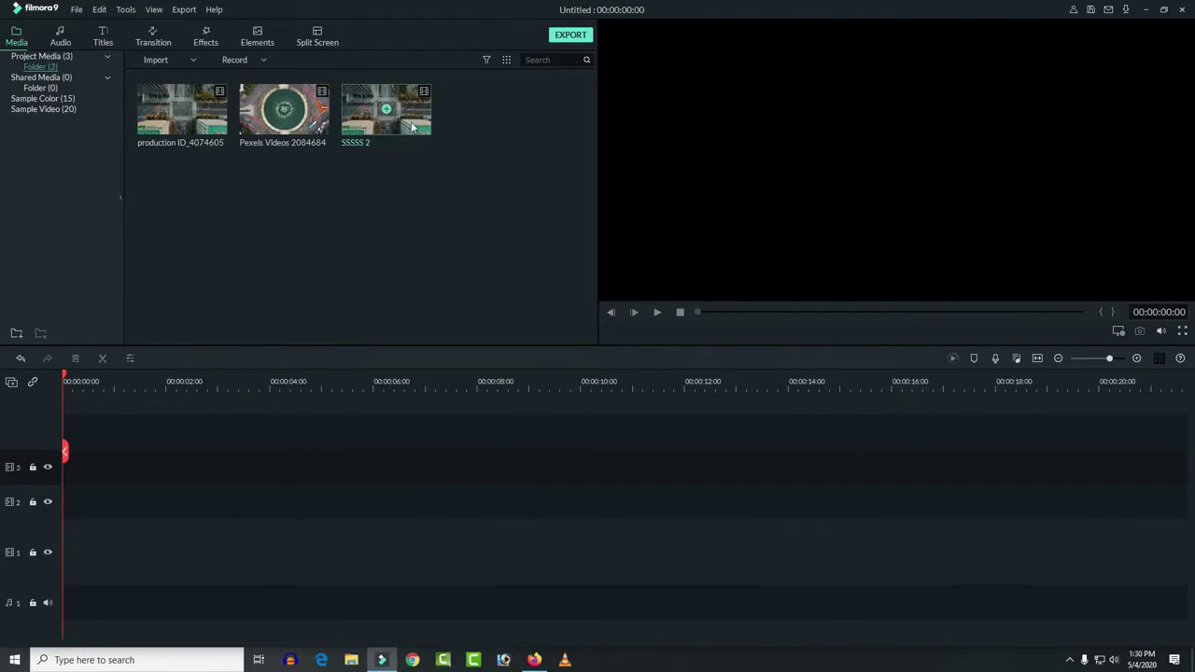
{"action": "left_click_drag", "start_coordinate": [402, 112], "coordinate": [46, 493]}
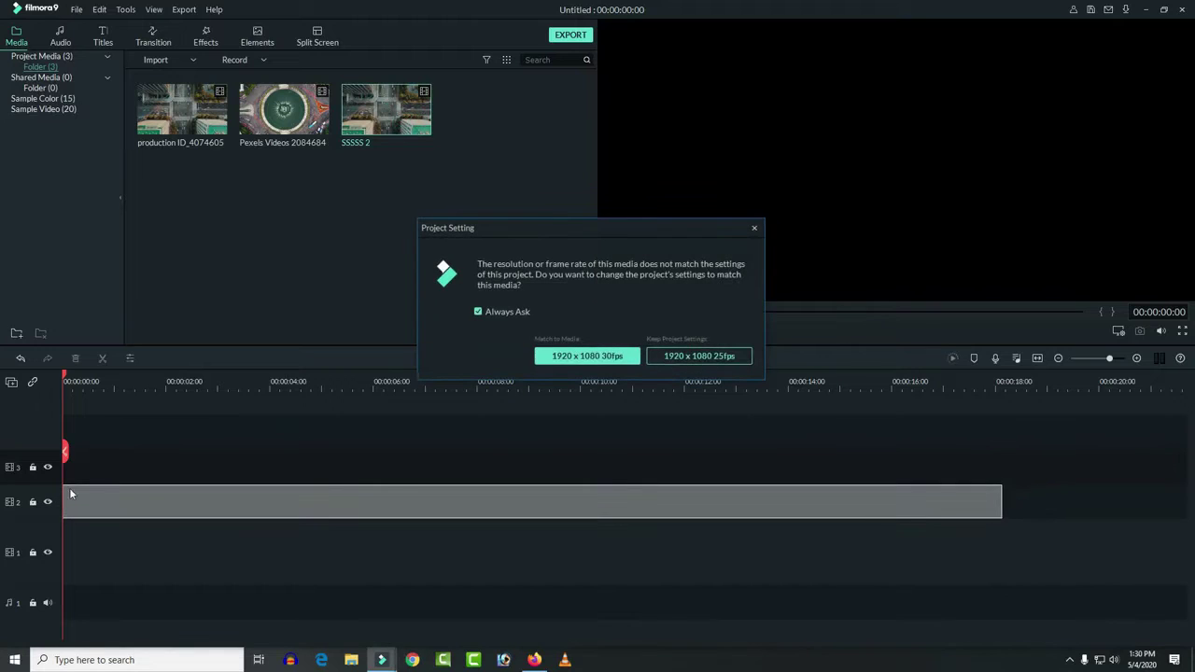
{"action": "left_click", "coordinate": [608, 357]}
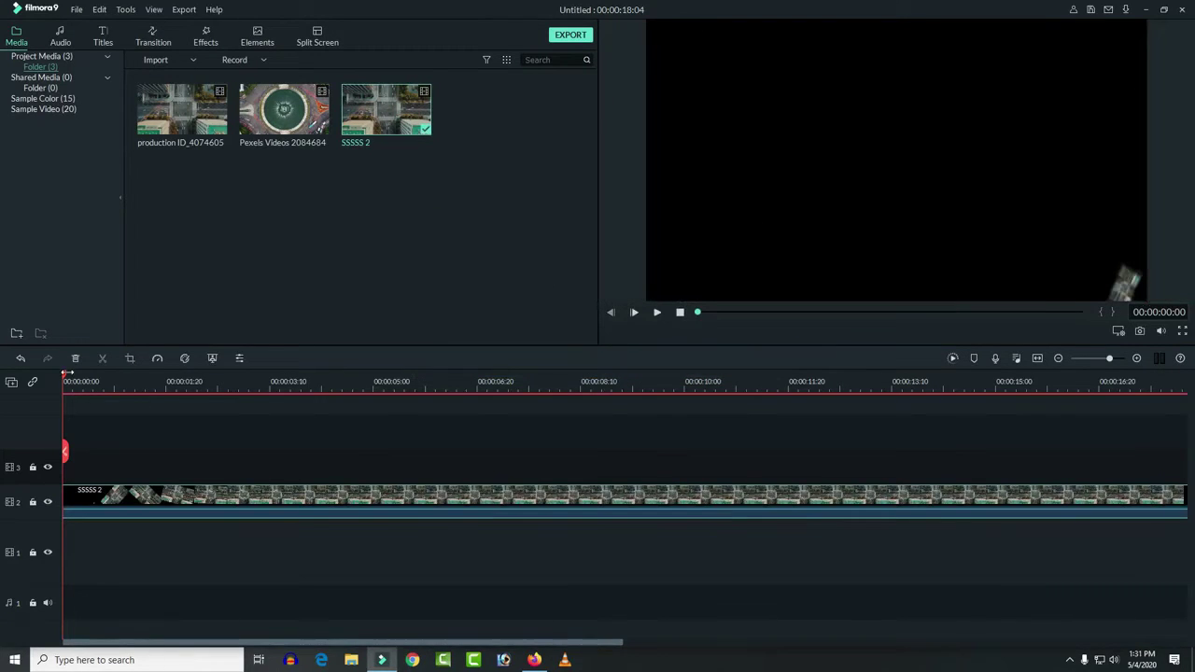
Split the SSSSS 2 clip at 00:00:03:04 and delete the opening part before the cut
{"action": "scroll", "coordinate": [453, 405], "scroll_direction": "down", "scroll_amount": 3}
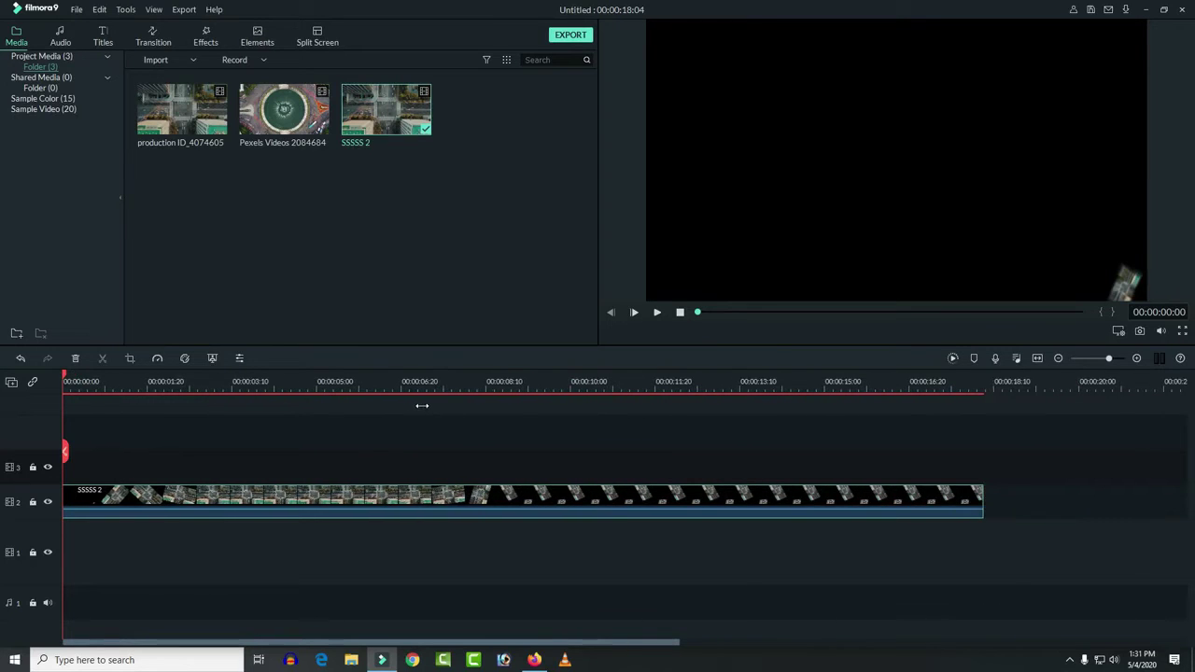
{"action": "left_click_drag", "start_coordinate": [63, 375], "coordinate": [223, 403]}
{"action": "left_click", "coordinate": [251, 501]}
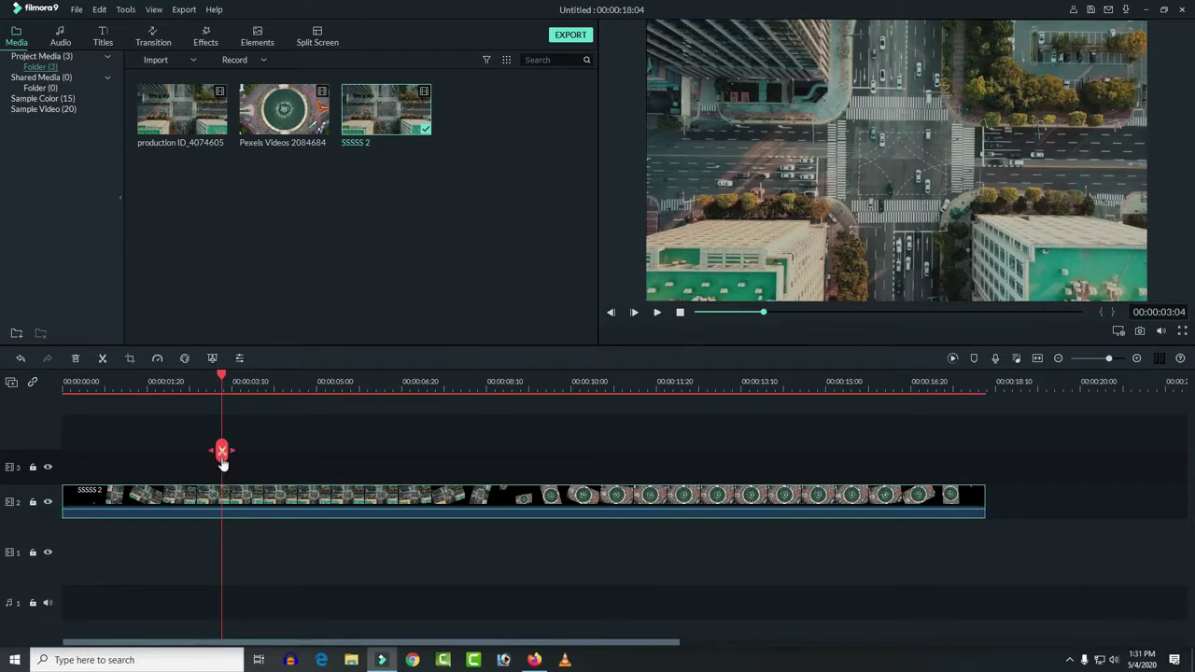
{"action": "left_click", "coordinate": [222, 456]}
{"action": "left_click", "coordinate": [180, 496]}
{"action": "left_click", "coordinate": [77, 359]}
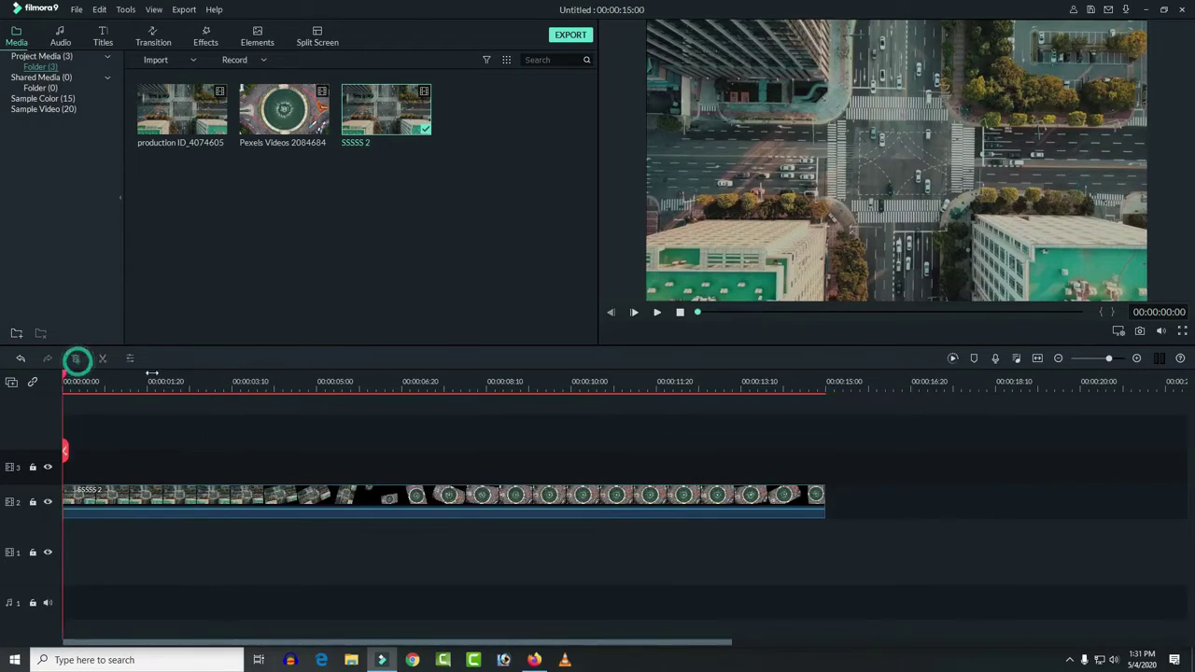
Split the SSSSS 2 clip at 00:00:11:17 and delete the closing part after the cut
{"action": "left_click_drag", "start_coordinate": [65, 374], "coordinate": [654, 532]}
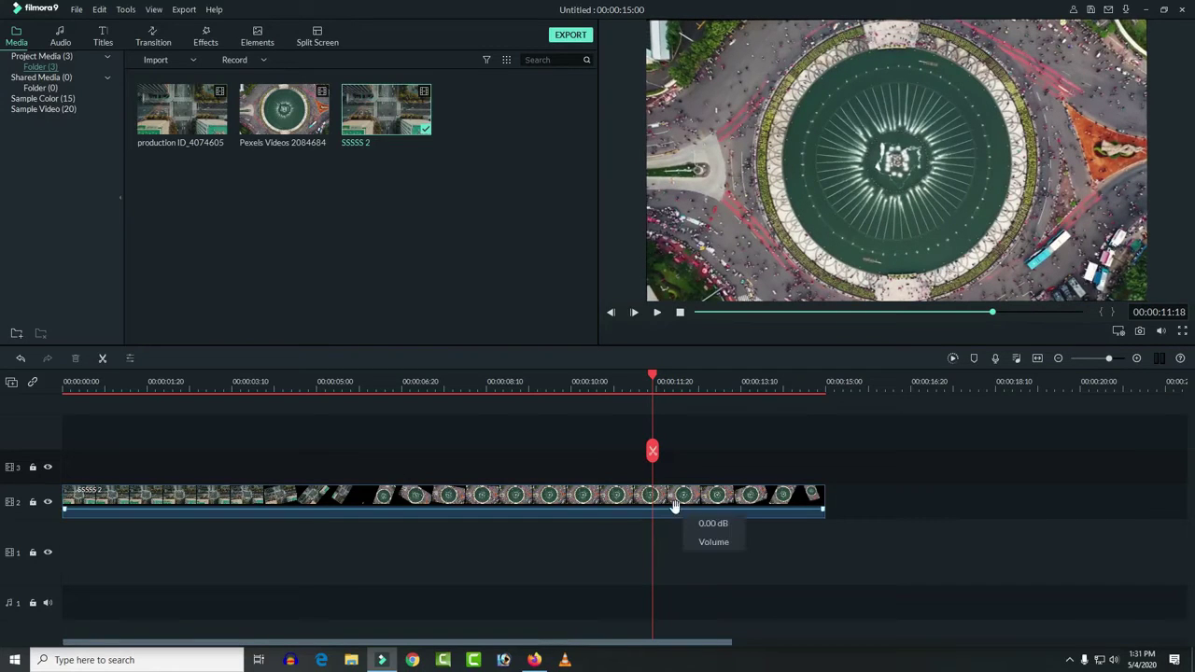
{"action": "left_click_drag", "start_coordinate": [653, 451], "coordinate": [651, 452]}
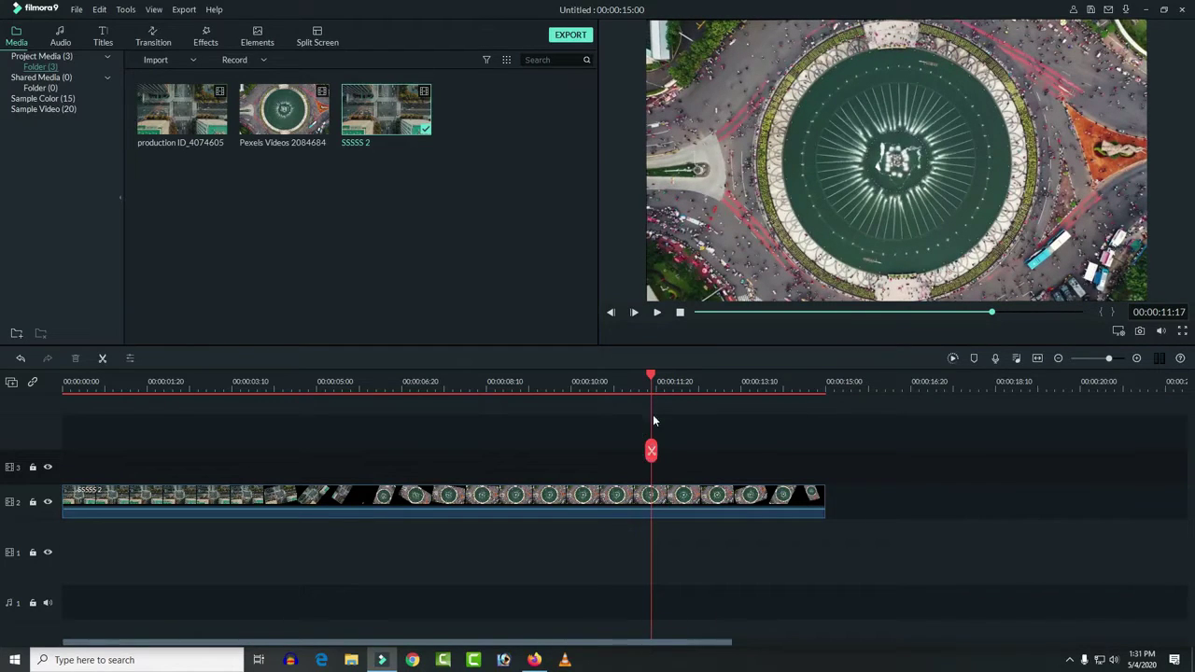
{"action": "left_click", "coordinate": [650, 452]}
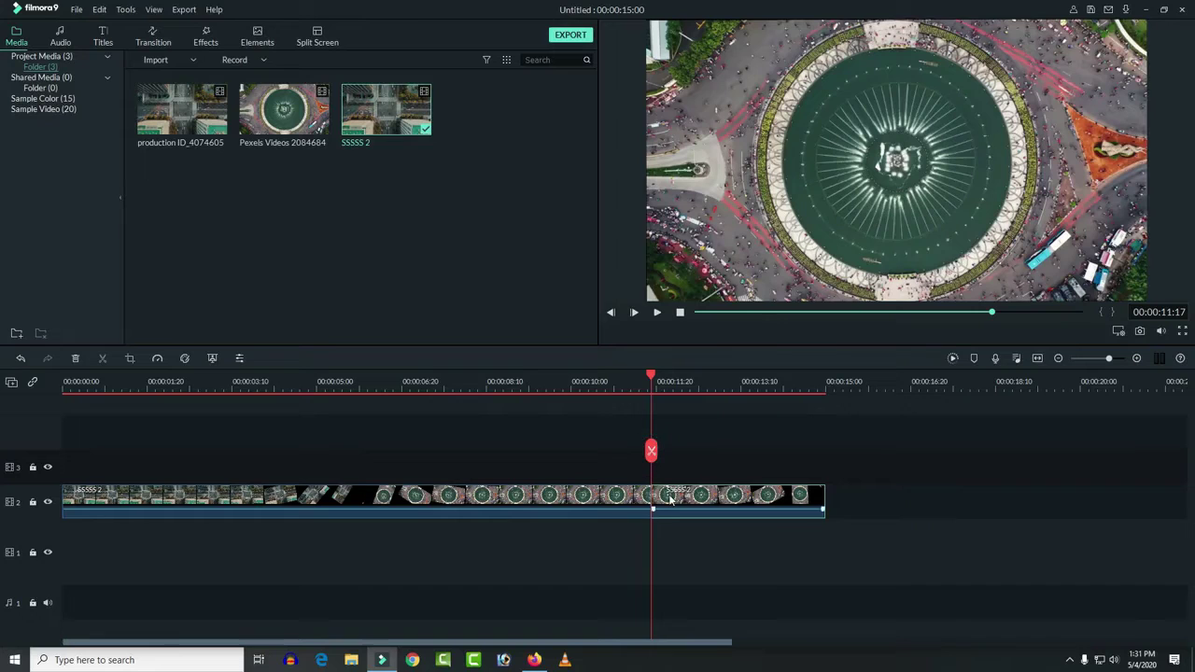
{"action": "left_click", "coordinate": [74, 358]}
Split the SSSSS 2 clip at 00:00:05:14, midway through the spin where the first scene gives way to the second
{"action": "left_click_drag", "start_coordinate": [651, 381], "coordinate": [351, 446]}
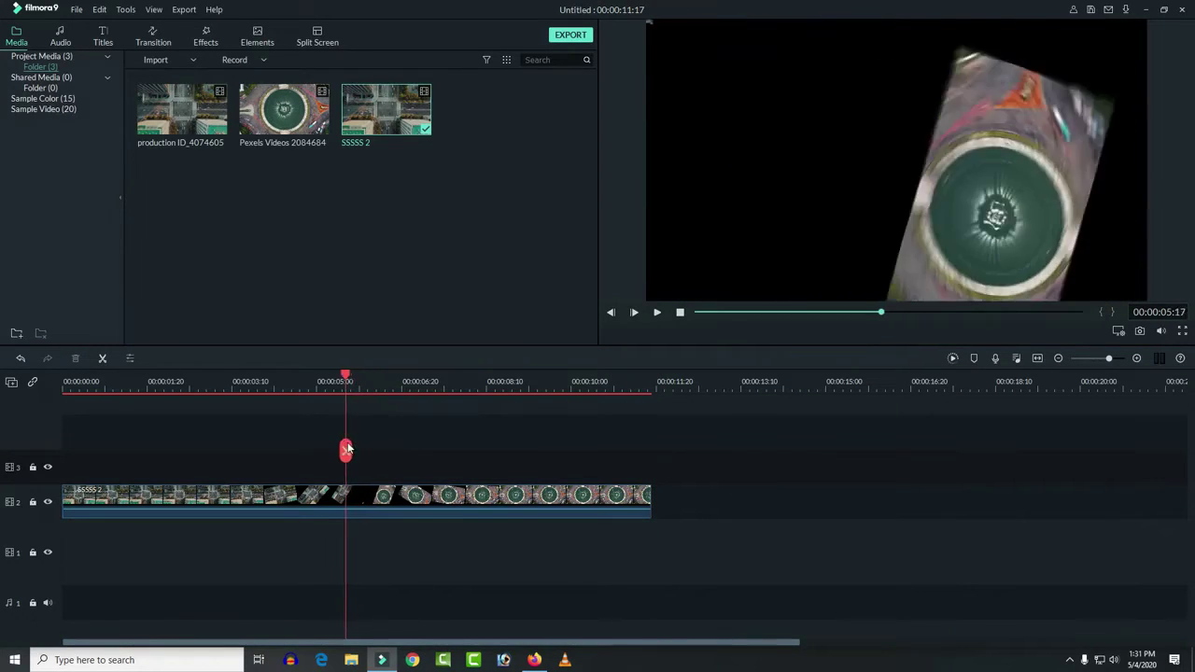
{"action": "left_click", "coordinate": [1037, 358]}
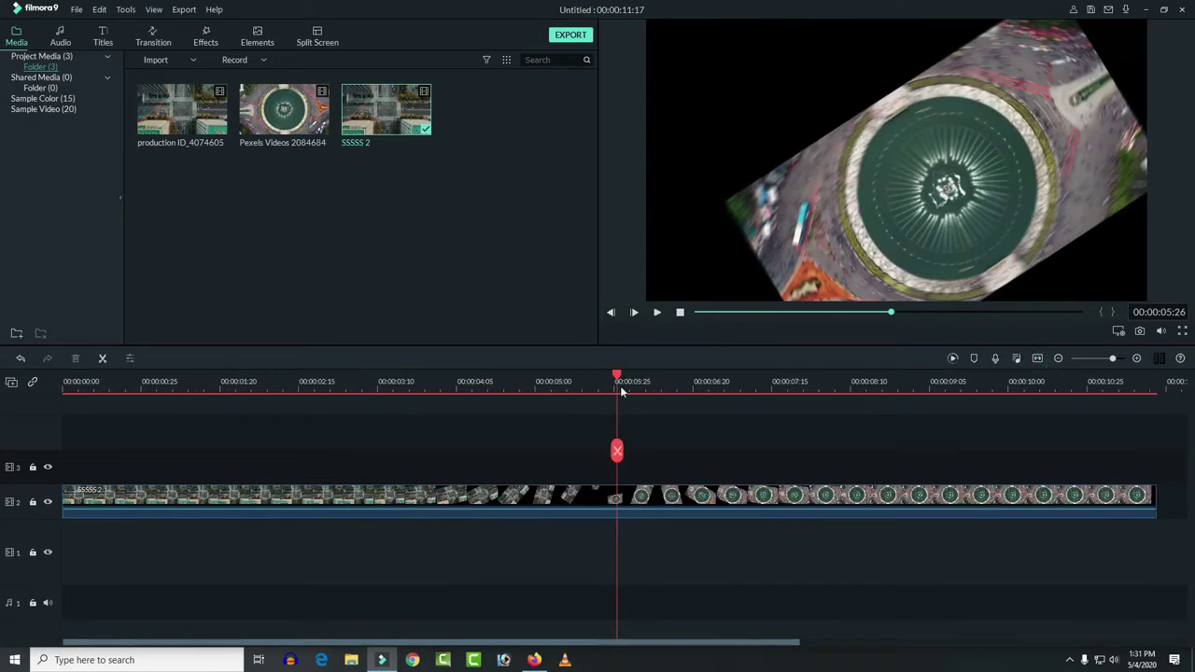
{"action": "left_click_drag", "start_coordinate": [616, 377], "coordinate": [580, 389]}
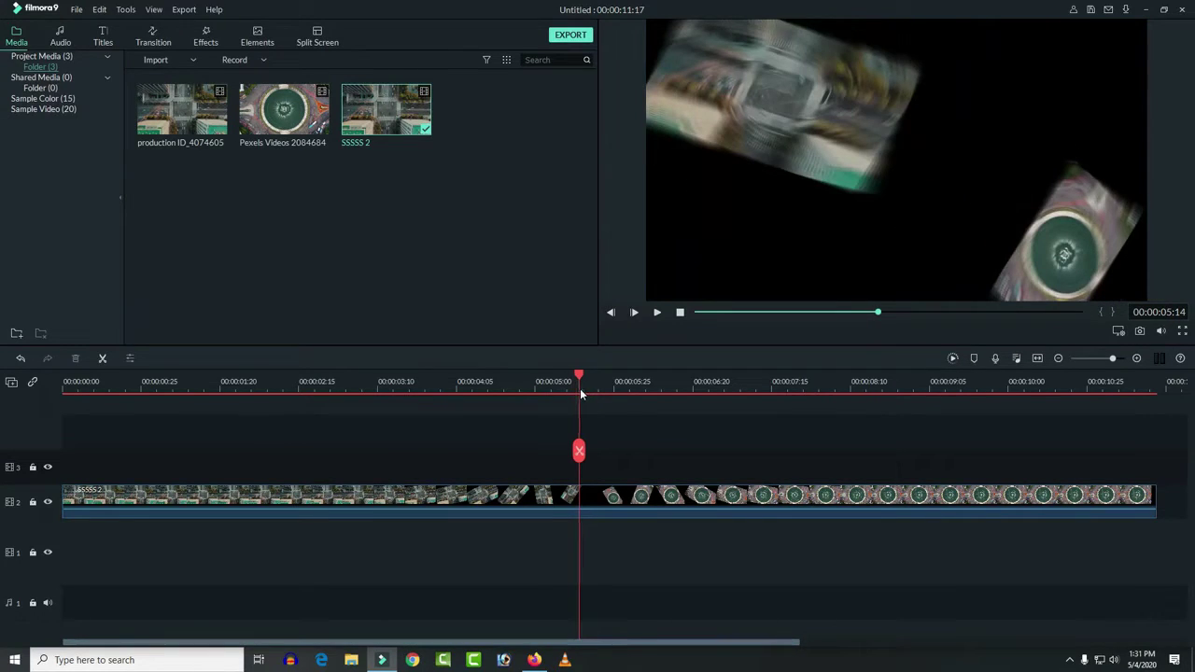
{"action": "left_click", "coordinate": [602, 496]}
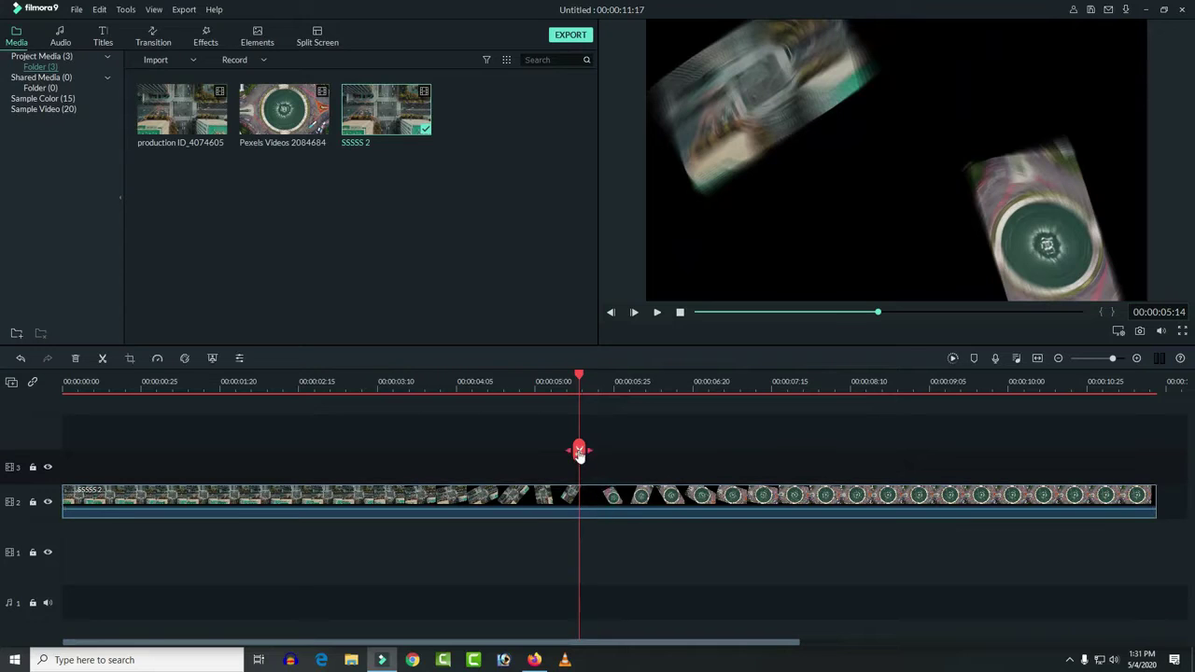
{"action": "left_click", "coordinate": [578, 452]}
Apply Pan & Zoom to the first SSSSS 2 segment, shrinking the end frame evenly around the centre of the intersection
{"action": "left_click_drag", "start_coordinate": [580, 390], "coordinate": [503, 399]}
{"action": "left_click", "coordinate": [404, 502]}
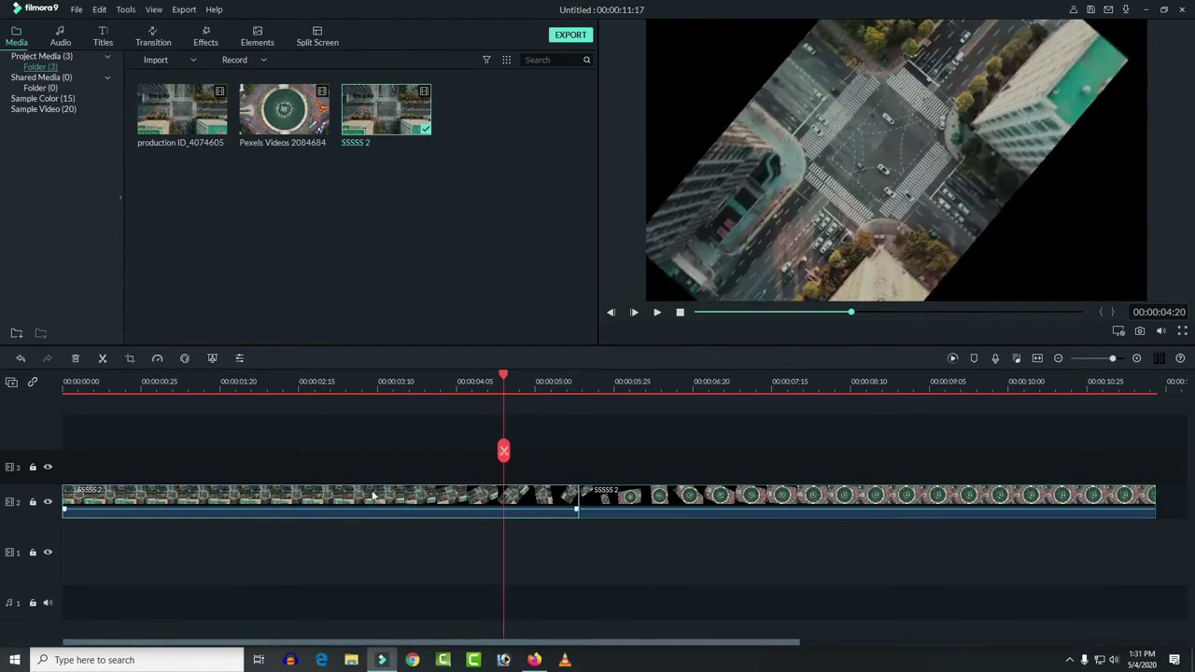
{"action": "left_click", "coordinate": [130, 359]}
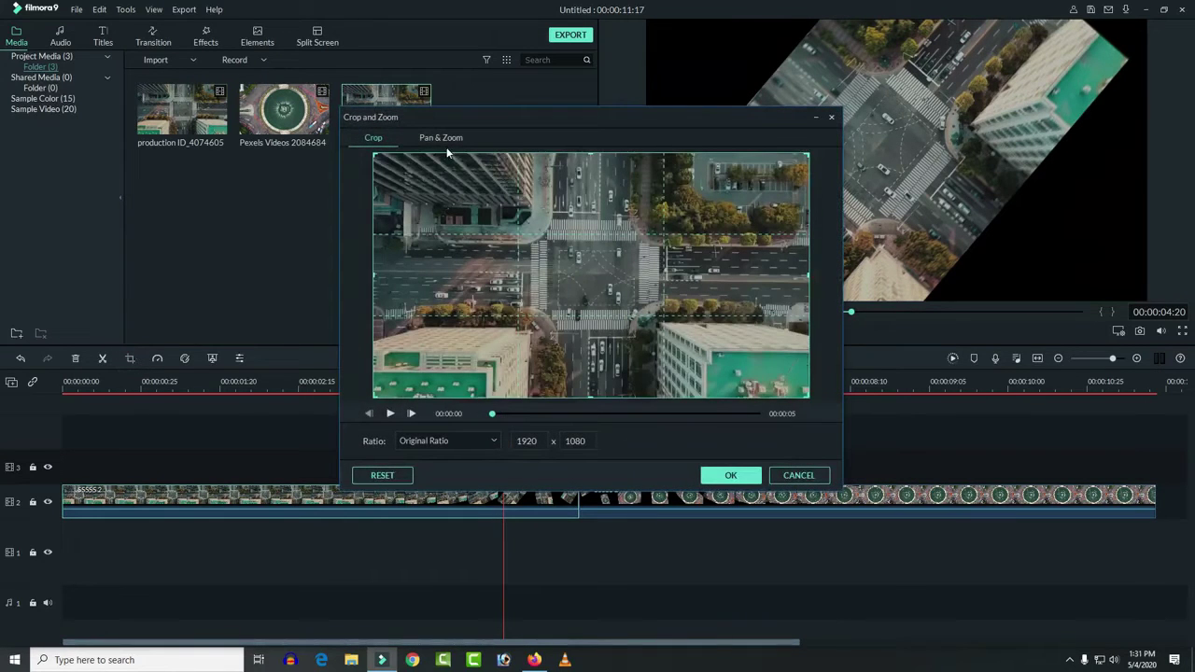
{"action": "left_click", "coordinate": [448, 137]}
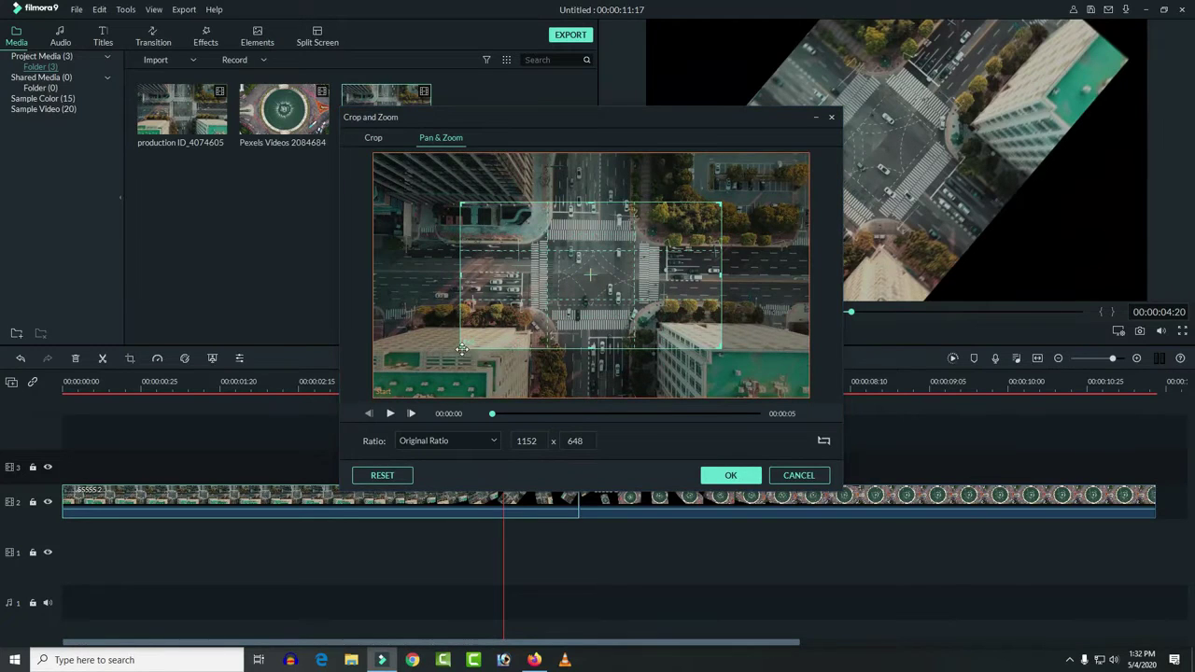
{"action": "left_click_drag", "start_coordinate": [461, 345], "coordinate": [491, 332]}
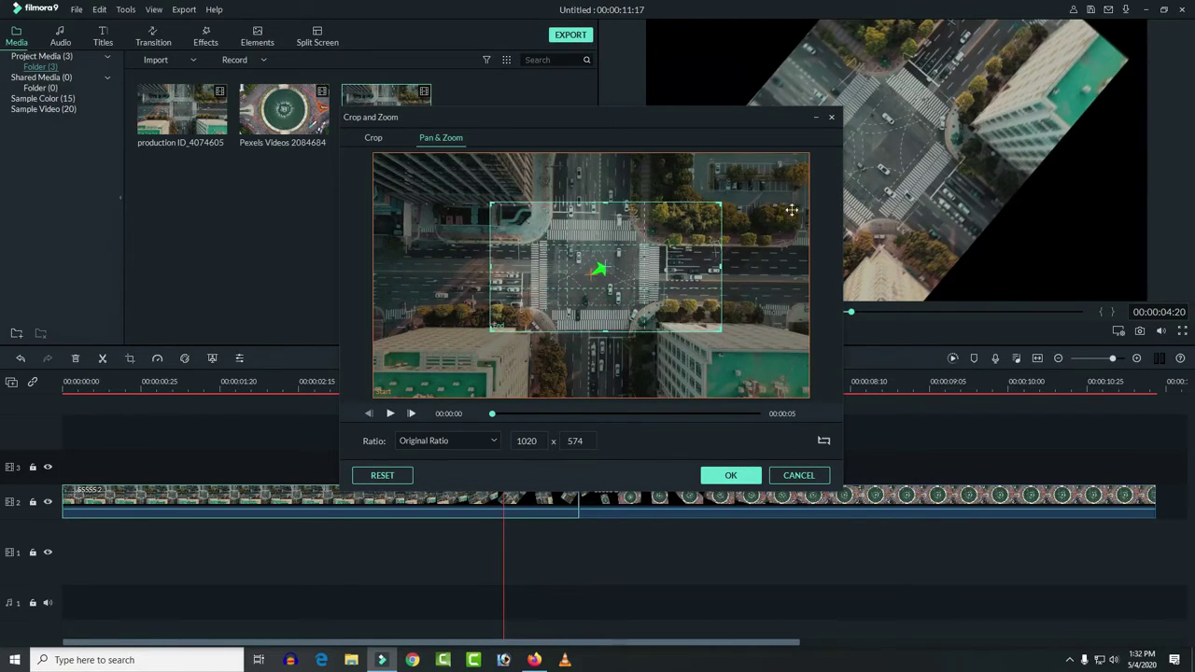
{"action": "left_click_drag", "start_coordinate": [721, 201], "coordinate": [692, 236]}
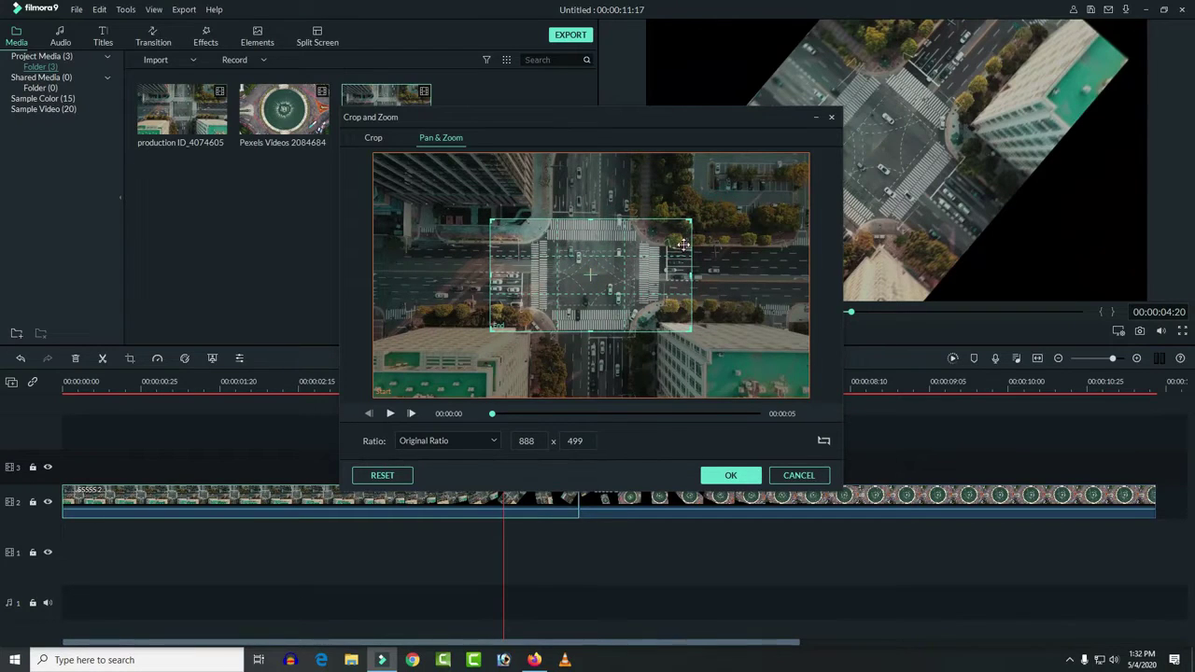
{"action": "left_click_drag", "start_coordinate": [491, 330], "coordinate": [513, 317]}
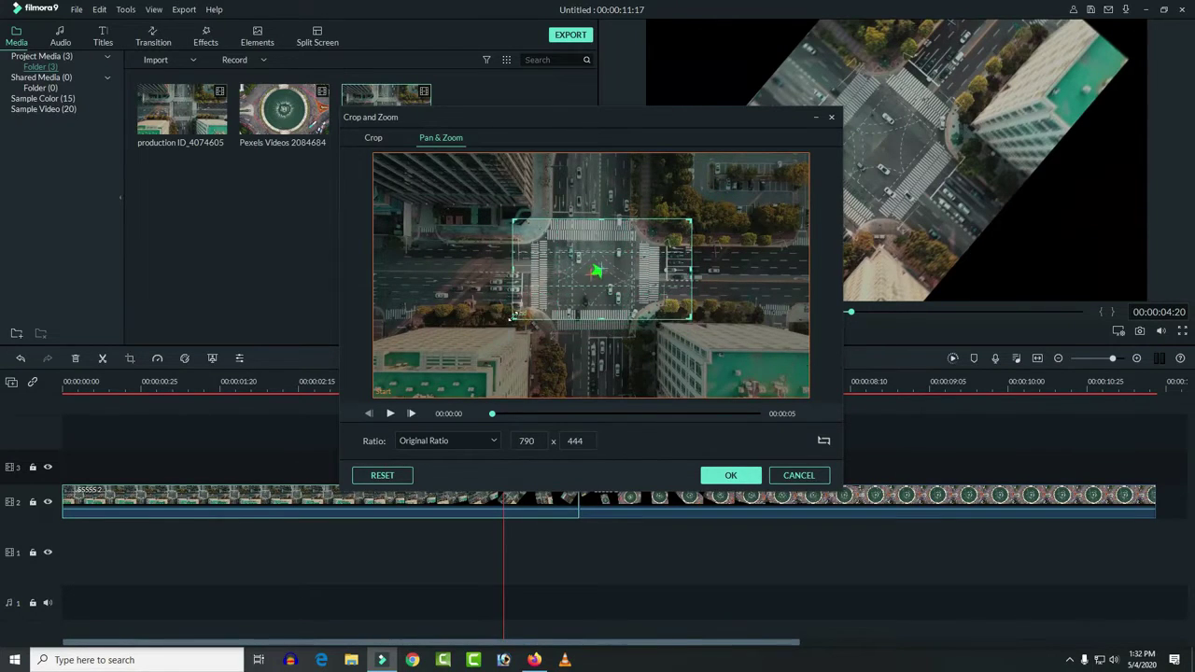
{"action": "left_click_drag", "start_coordinate": [689, 221], "coordinate": [667, 233]}
{"action": "left_click", "coordinate": [723, 476]}
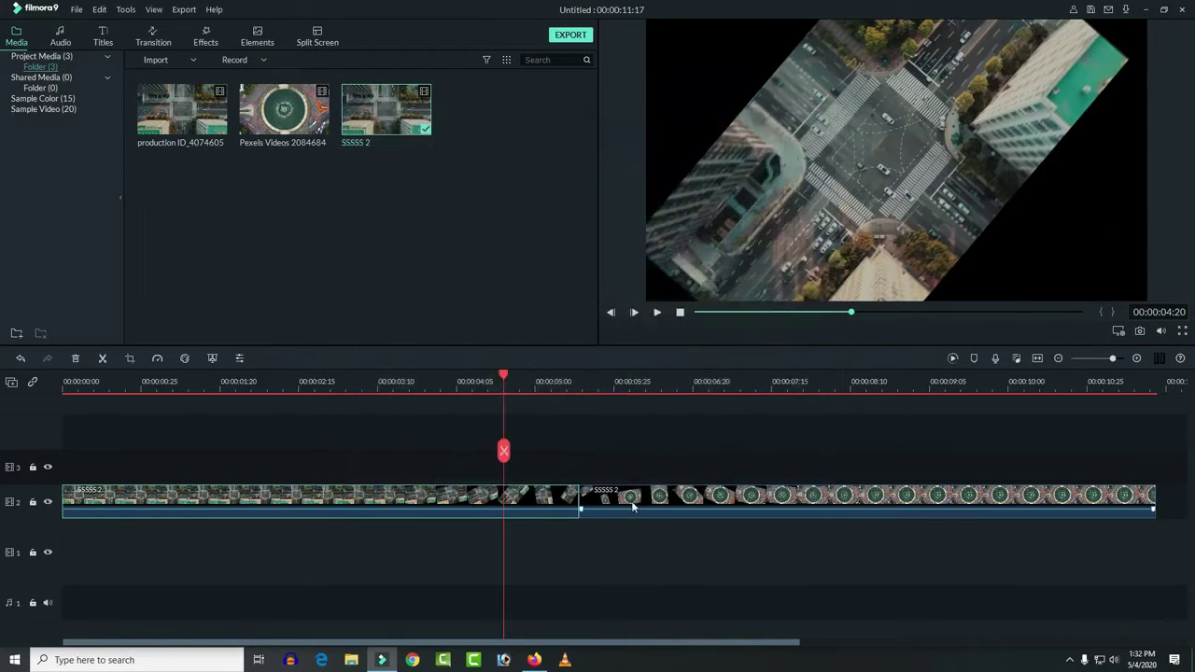
Apply a reversed Pan & Zoom to the second SSSSS 2 segment, with a 788 x 443 start frame centred on the fountain
{"action": "left_click", "coordinate": [130, 359]}
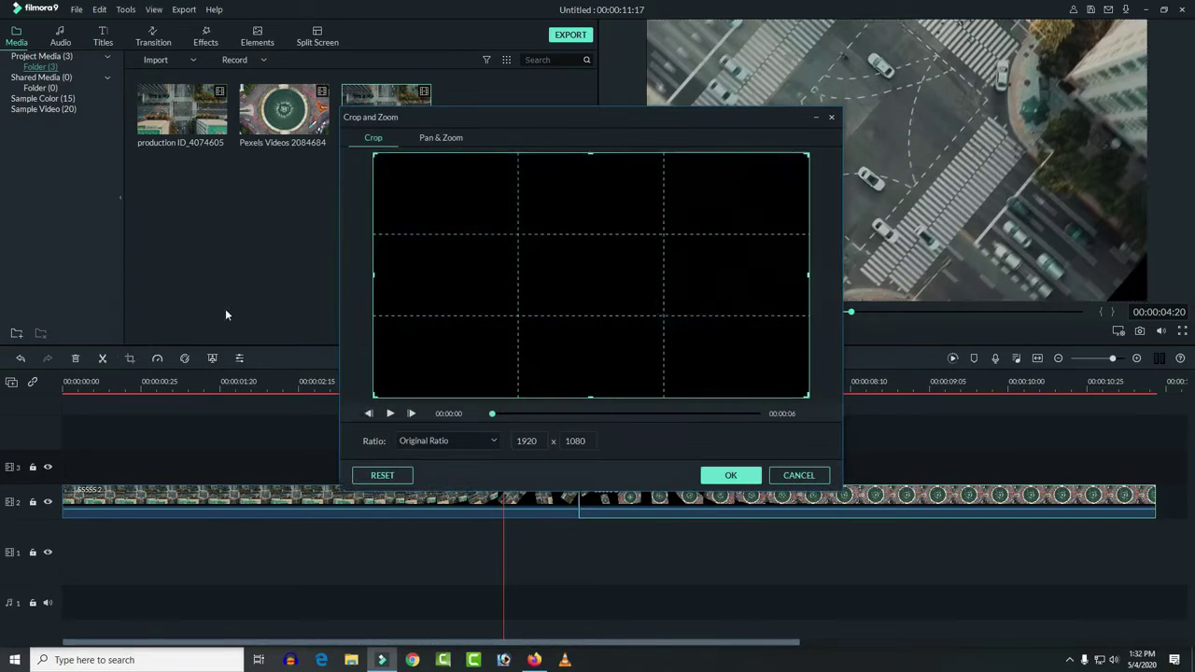
{"action": "left_click", "coordinate": [432, 139]}
{"action": "left_click", "coordinate": [824, 441]}
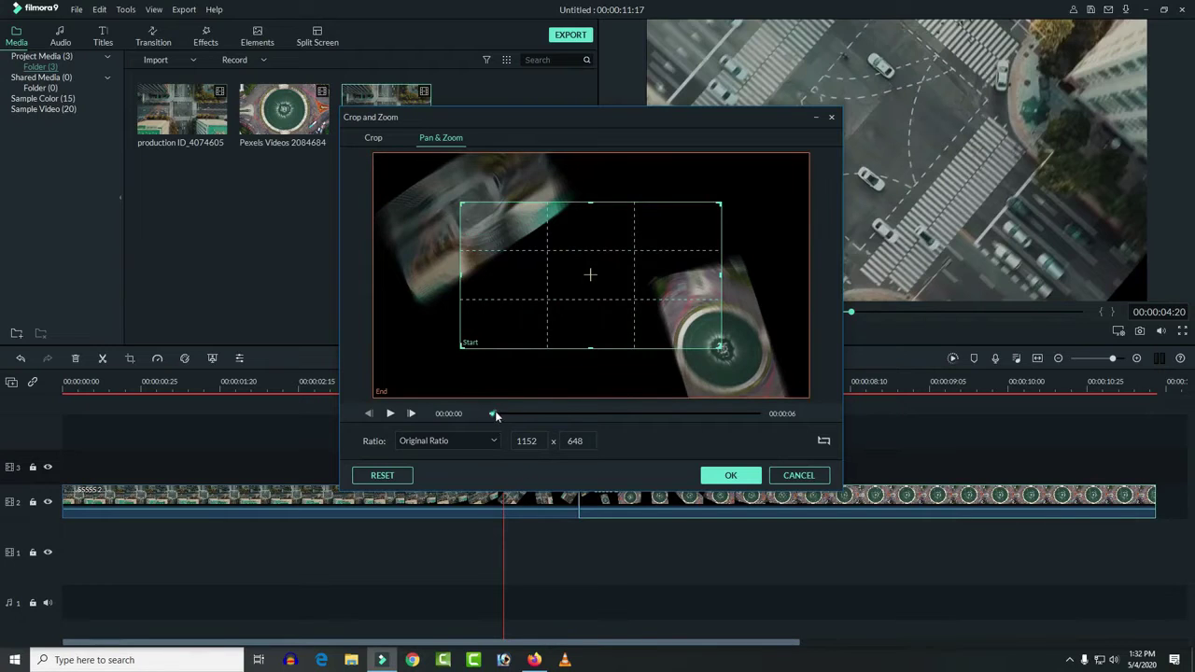
{"action": "left_click_drag", "start_coordinate": [495, 415], "coordinate": [612, 416]}
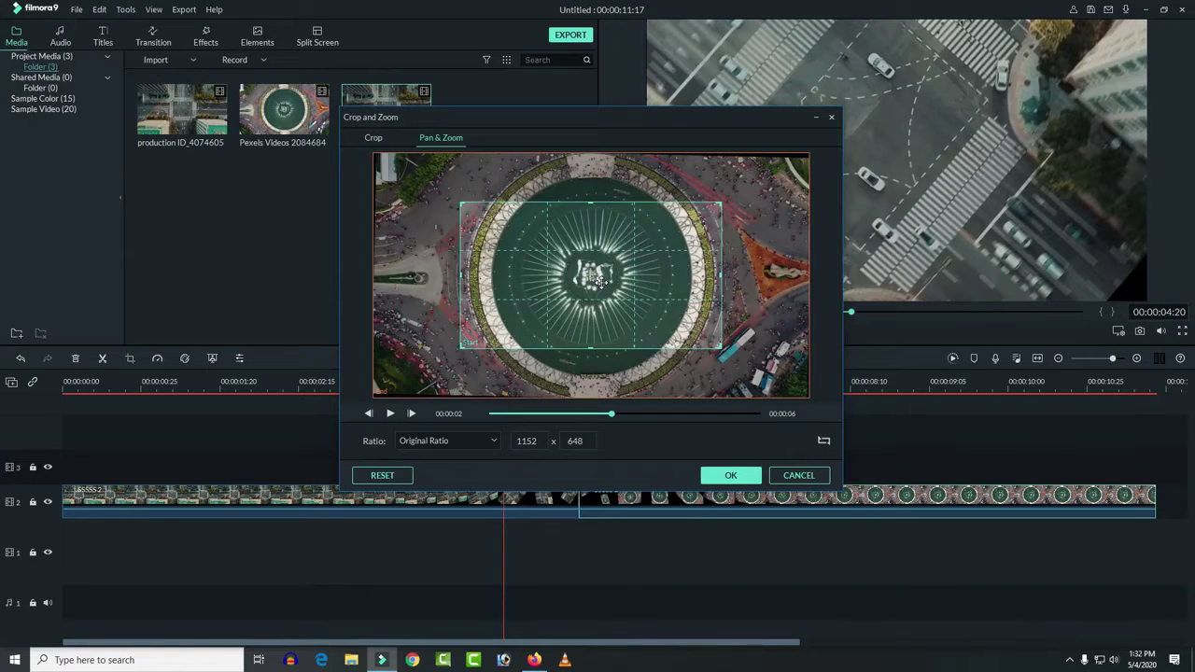
{"action": "left_click", "coordinate": [470, 214]}
{"action": "left_click_drag", "start_coordinate": [461, 205], "coordinate": [502, 226]}
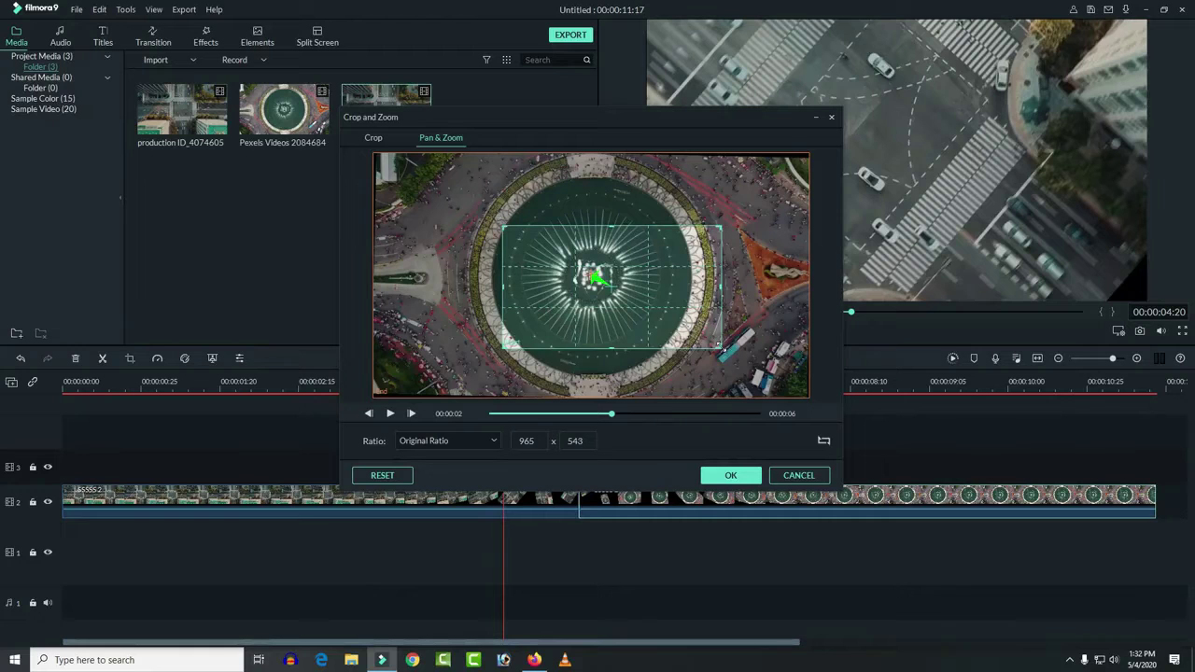
{"action": "left_click_drag", "start_coordinate": [721, 348], "coordinate": [680, 330]}
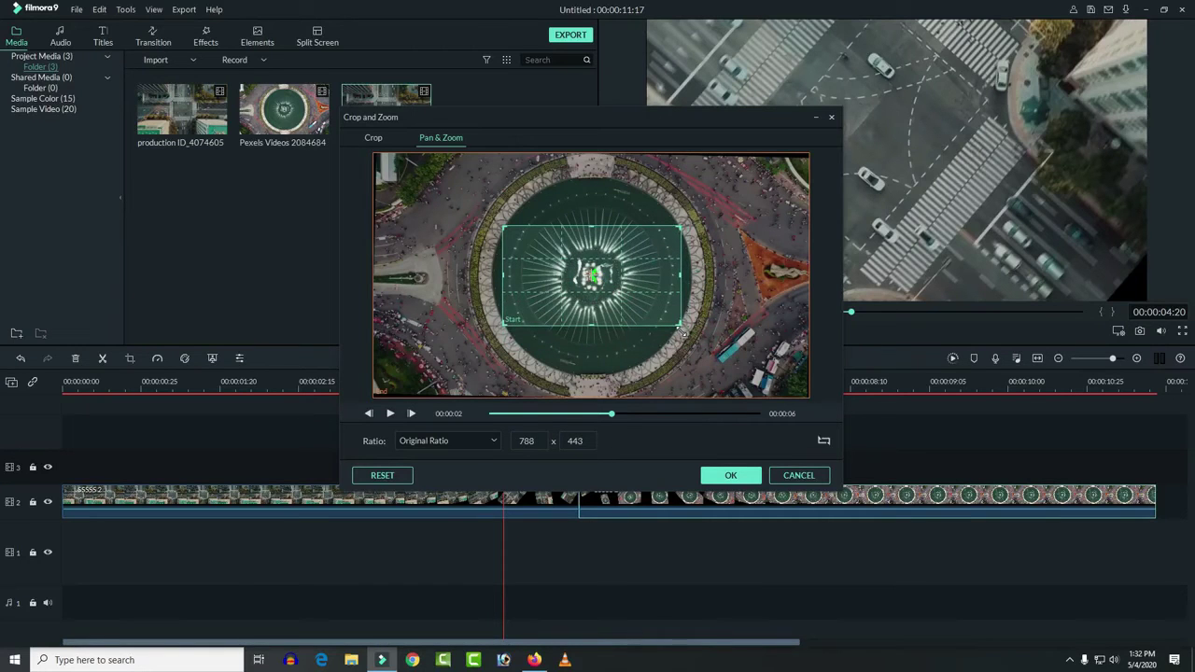
{"action": "left_click", "coordinate": [731, 475]}
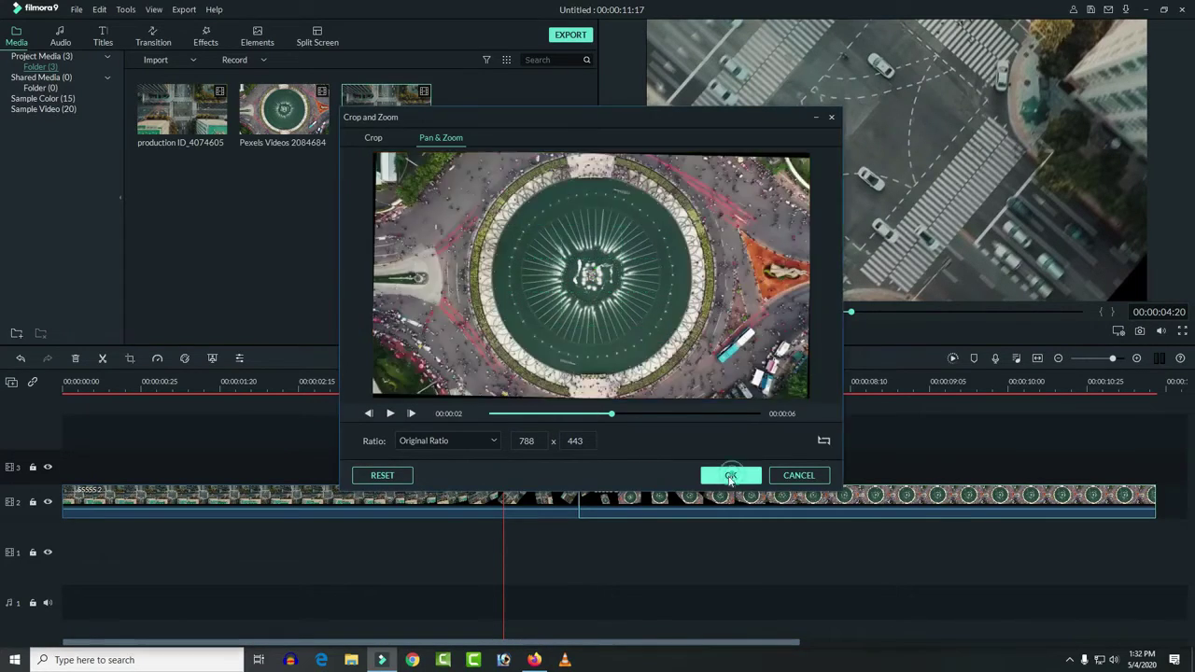
Play back the zoomed spin across the cut and return the playhead to 00:00:04:12
{"action": "left_click_drag", "start_coordinate": [644, 381], "coordinate": [504, 380]}
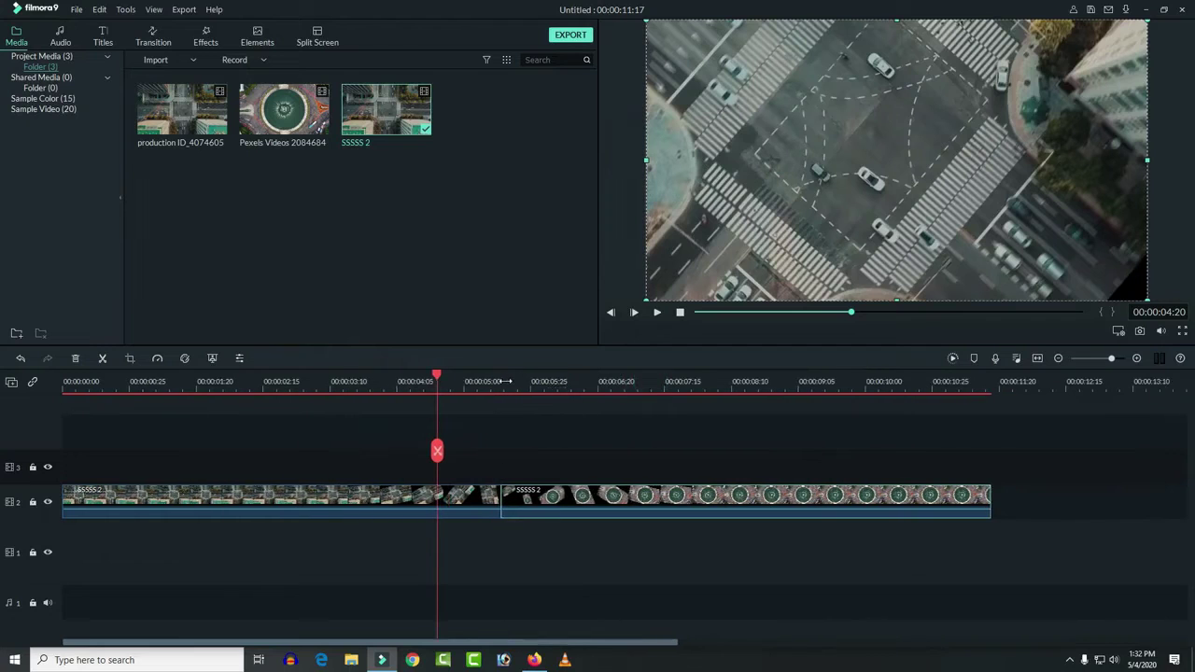
{"action": "left_click", "coordinate": [657, 313]}
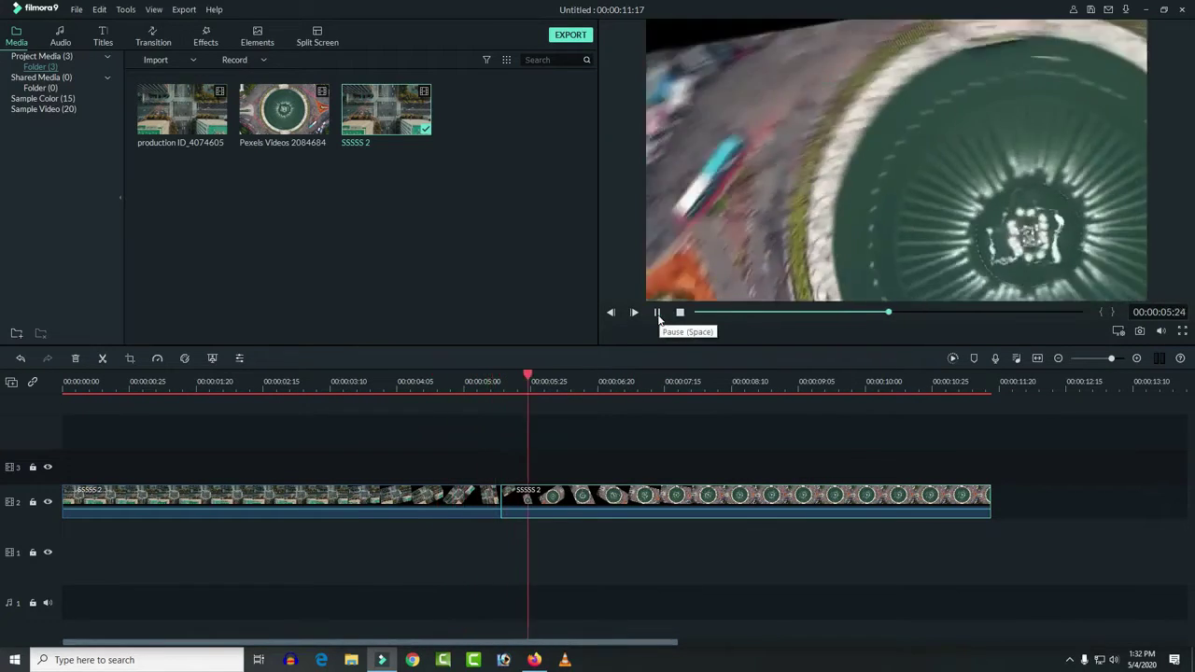
{"action": "left_click", "coordinate": [658, 314]}
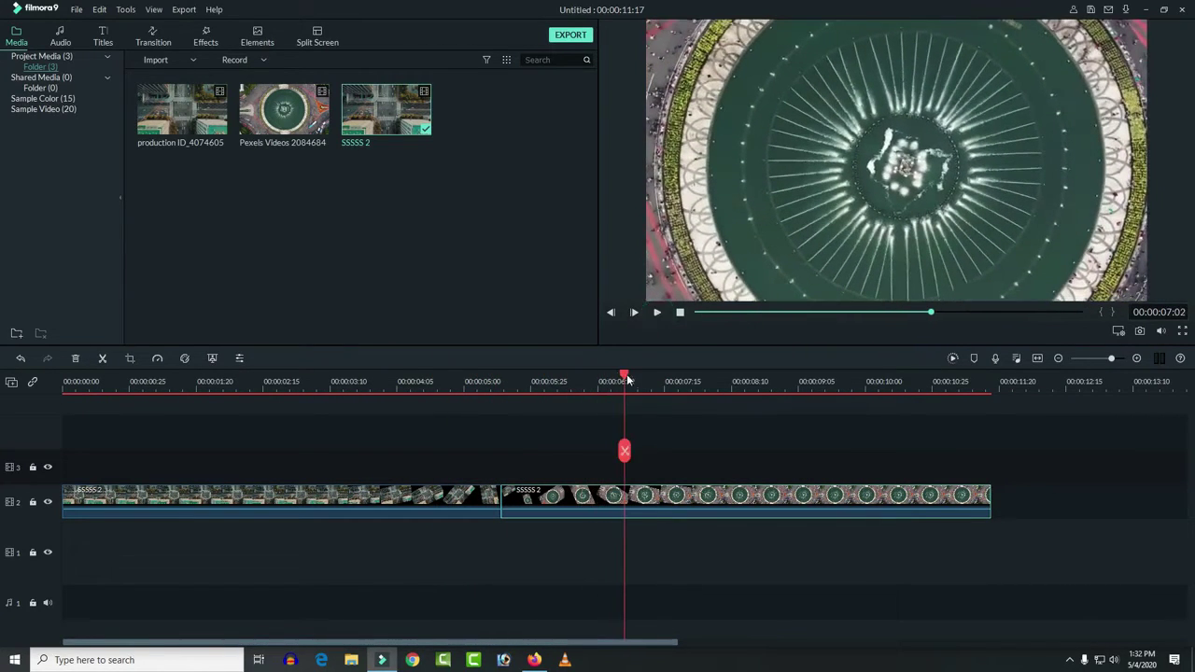
{"action": "left_click_drag", "start_coordinate": [623, 381], "coordinate": [418, 405]}
{"action": "left_click", "coordinate": [520, 476]}
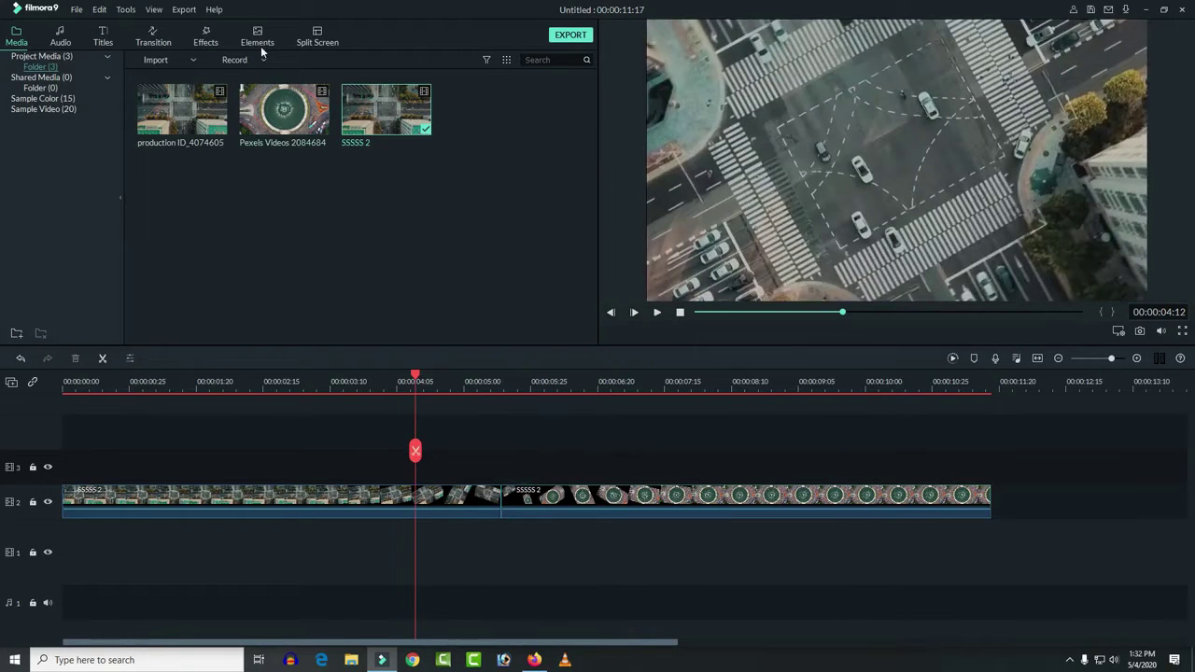
Find the Flash transition and place it on the cut between the two SSSSS 2 segments
{"action": "left_click", "coordinate": [156, 43]}
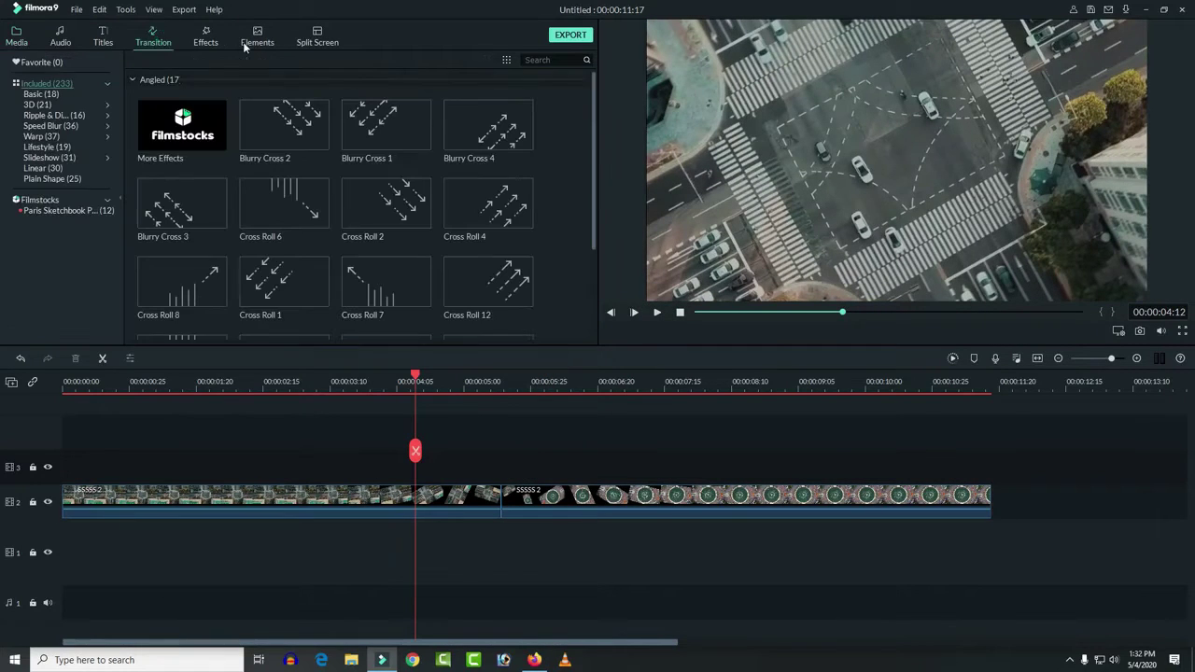
{"action": "left_click", "coordinate": [552, 60]}
{"action": "type", "text": "flash"}
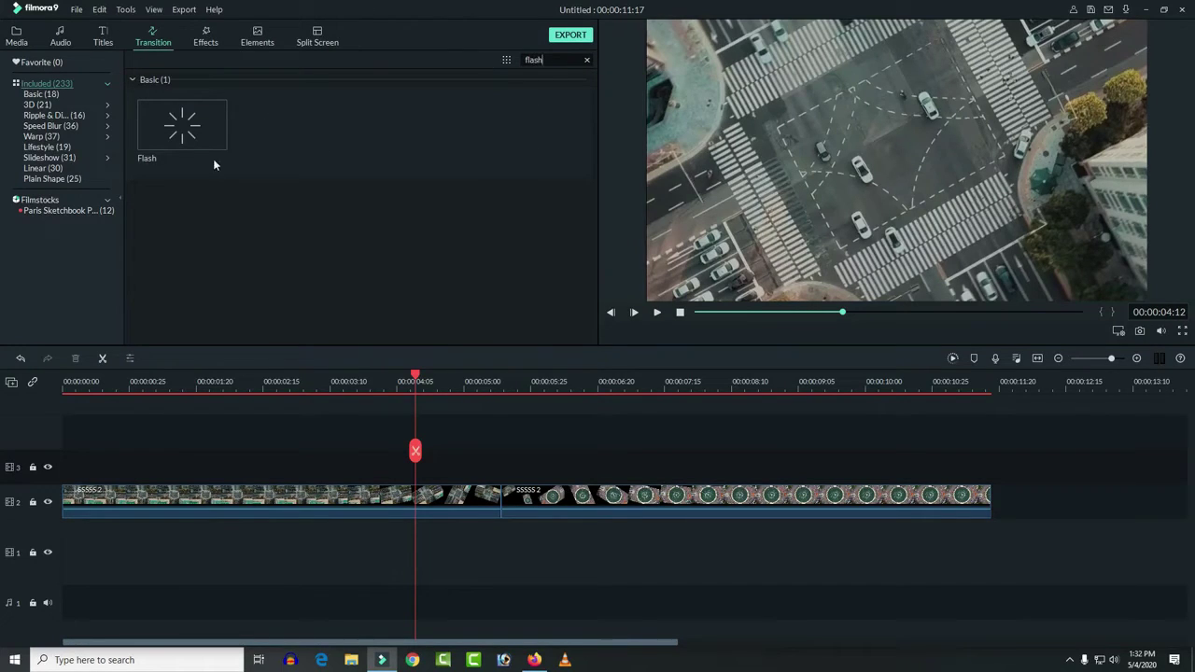
{"action": "left_click_drag", "start_coordinate": [213, 163], "coordinate": [492, 502]}
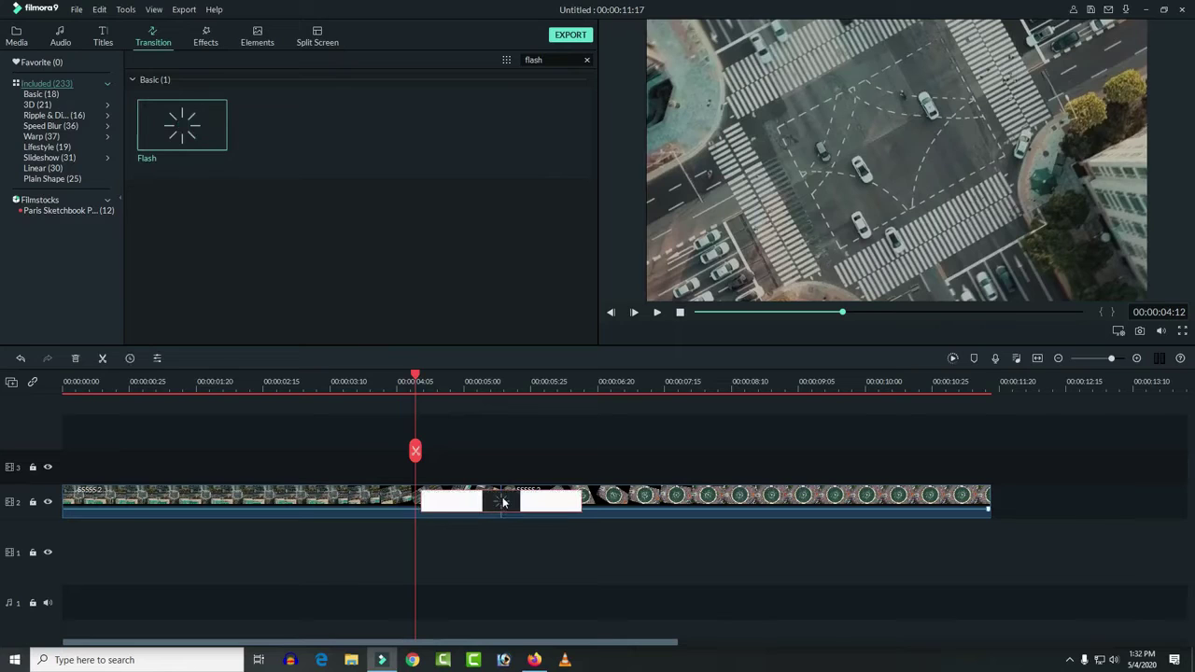
Shorten the Flash transition's duration to just under one second
{"action": "double_click", "coordinate": [502, 502]}
{"action": "left_click", "coordinate": [262, 94]}
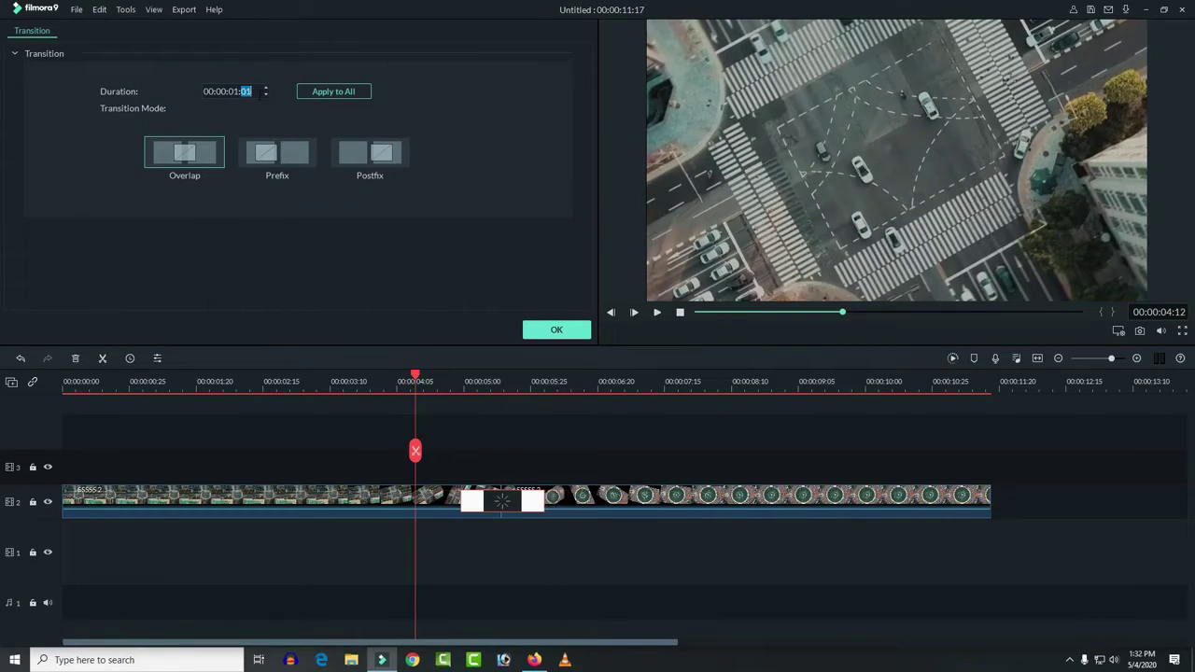
{"action": "left_click", "coordinate": [537, 332]}
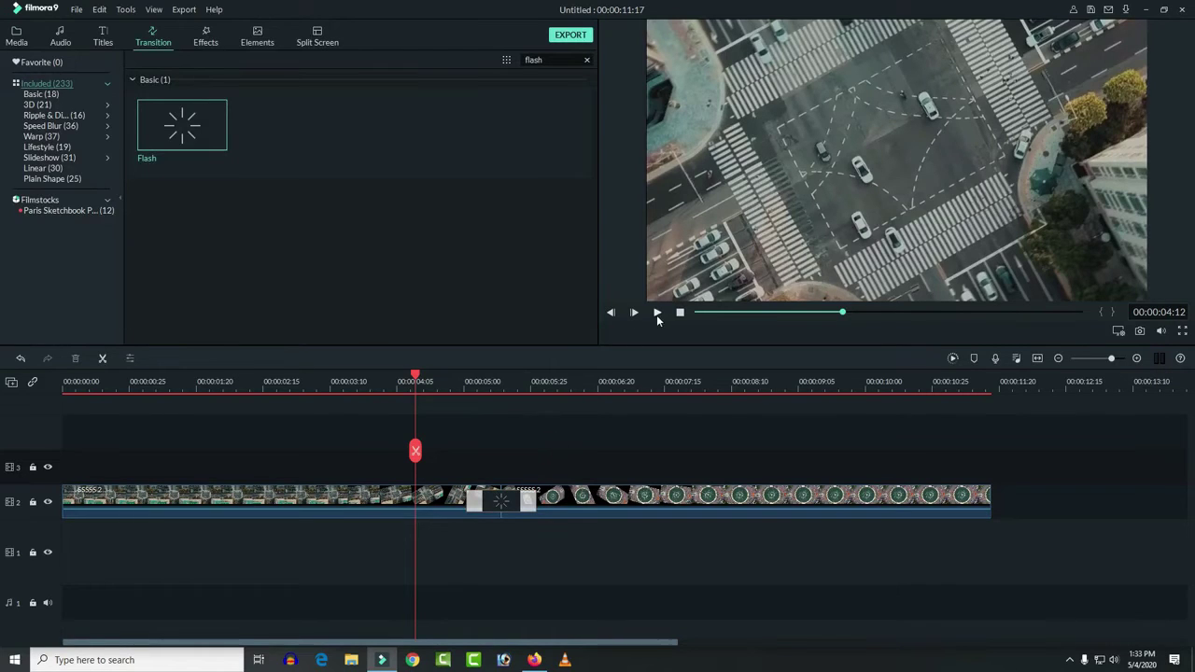
Play back the Flash spin transition from 00:00:04:12, and replay the sequence from the timeline start
{"action": "left_click", "coordinate": [656, 314]}
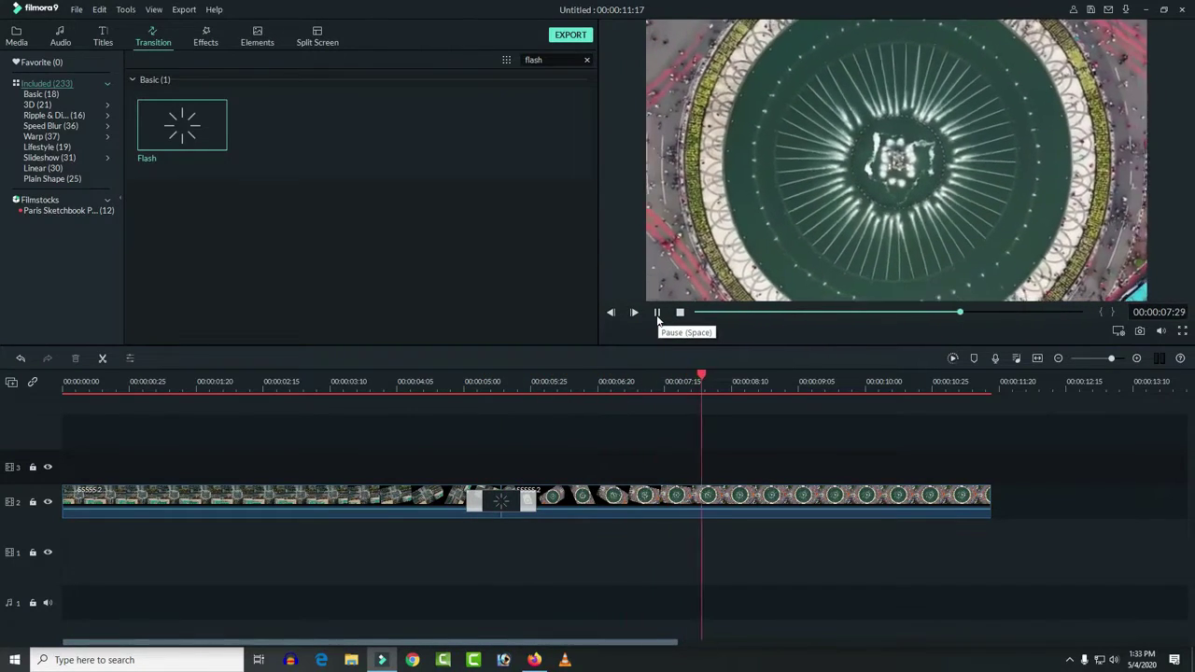
{"action": "left_click", "coordinate": [657, 318]}
{"action": "left_click_drag", "start_coordinate": [758, 378], "coordinate": [88, 463]}
{"action": "left_click", "coordinate": [654, 313]}
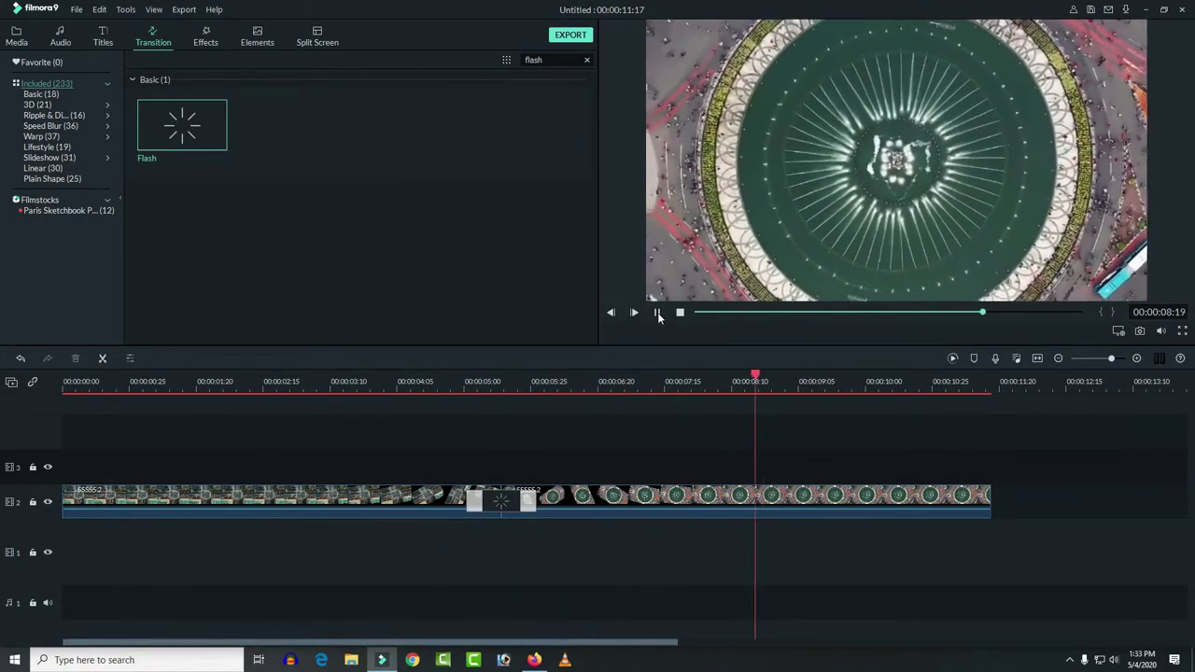
{"action": "left_click", "coordinate": [657, 311]}
{"action": "left_click_drag", "start_coordinate": [771, 377], "coordinate": [61, 463]}
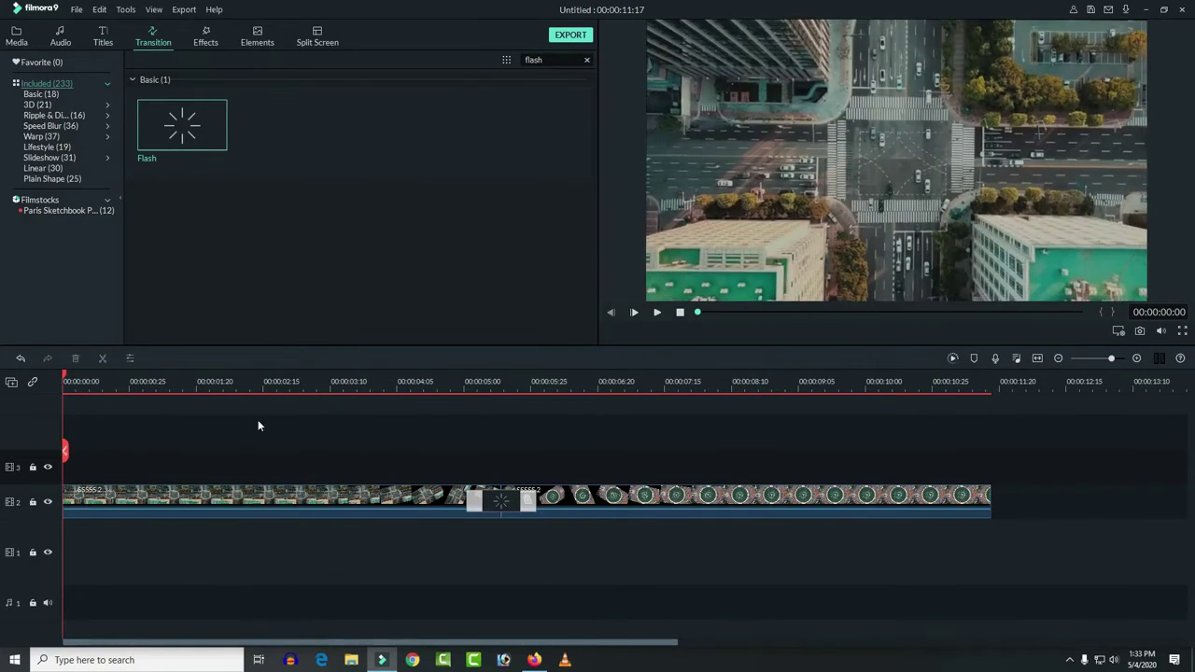
{"action": "left_click", "coordinate": [657, 312]}
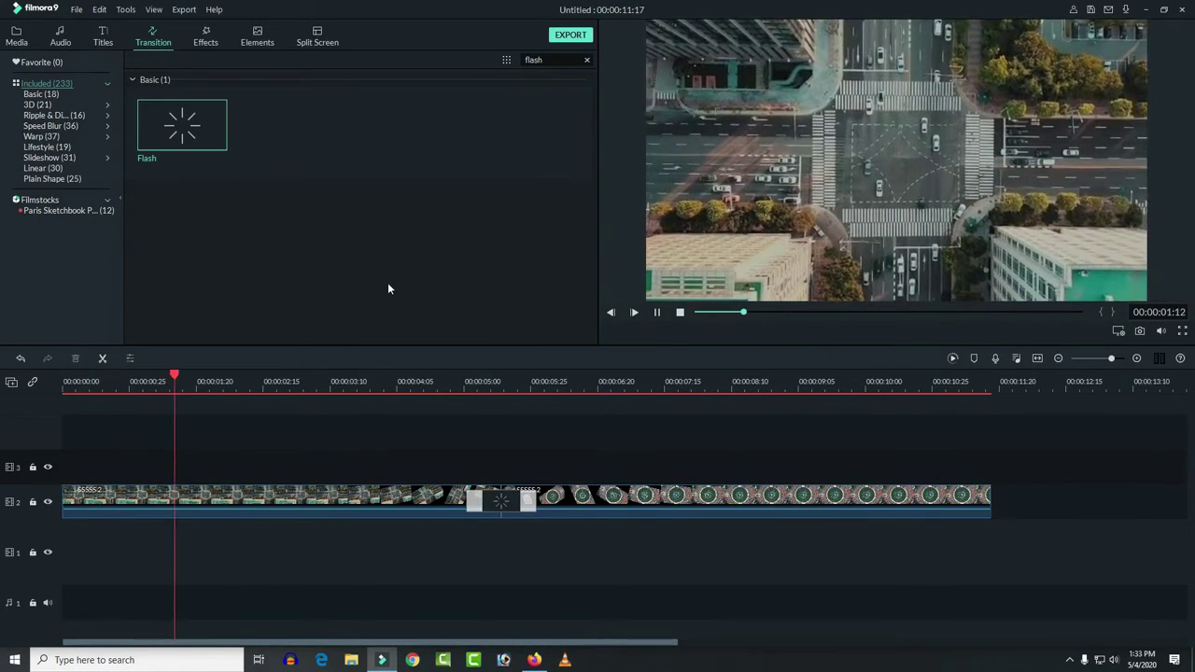